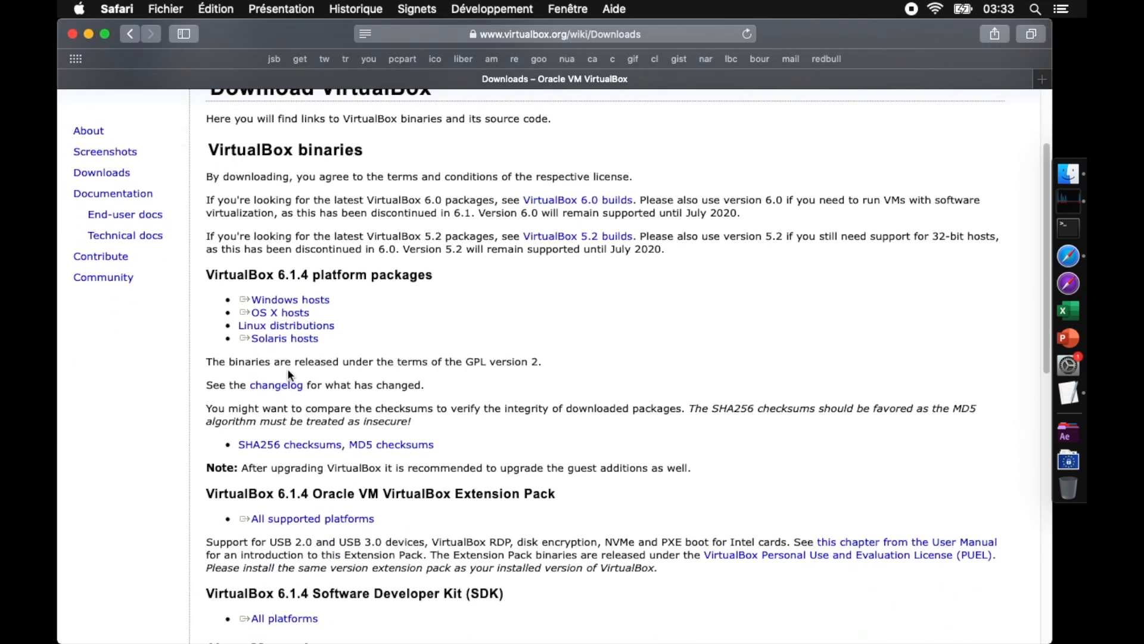
Step: Download the VirtualBox 6.1.4 Extension Pack for all supported platforms and open the downloaded file in VirtualBox
scroll(287, 369, "down", 4)
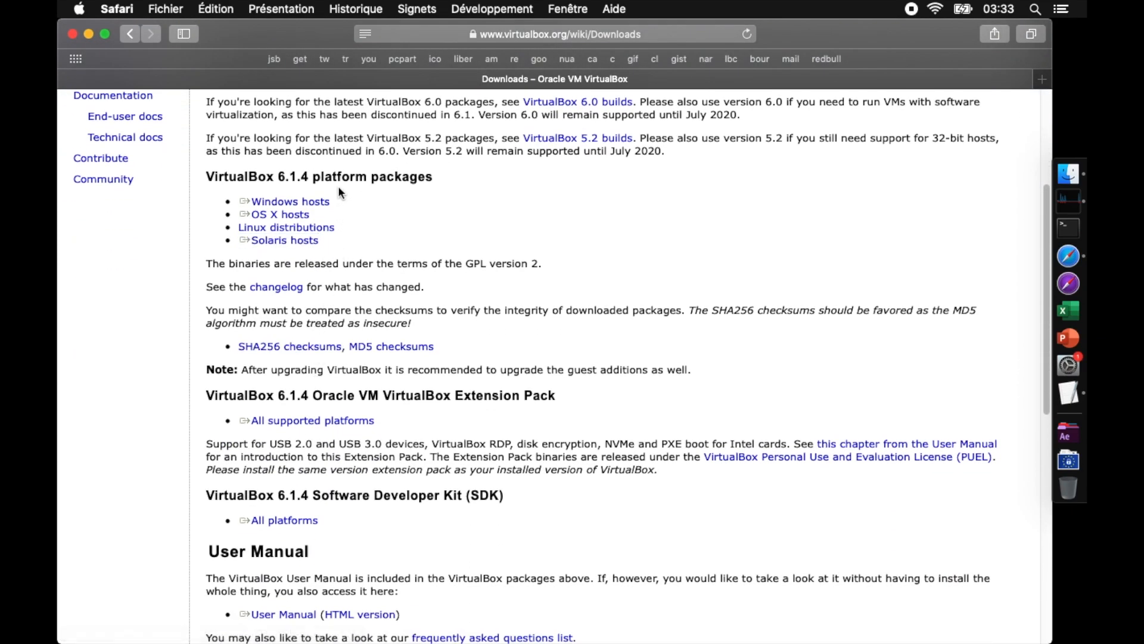
left_click(326, 421)
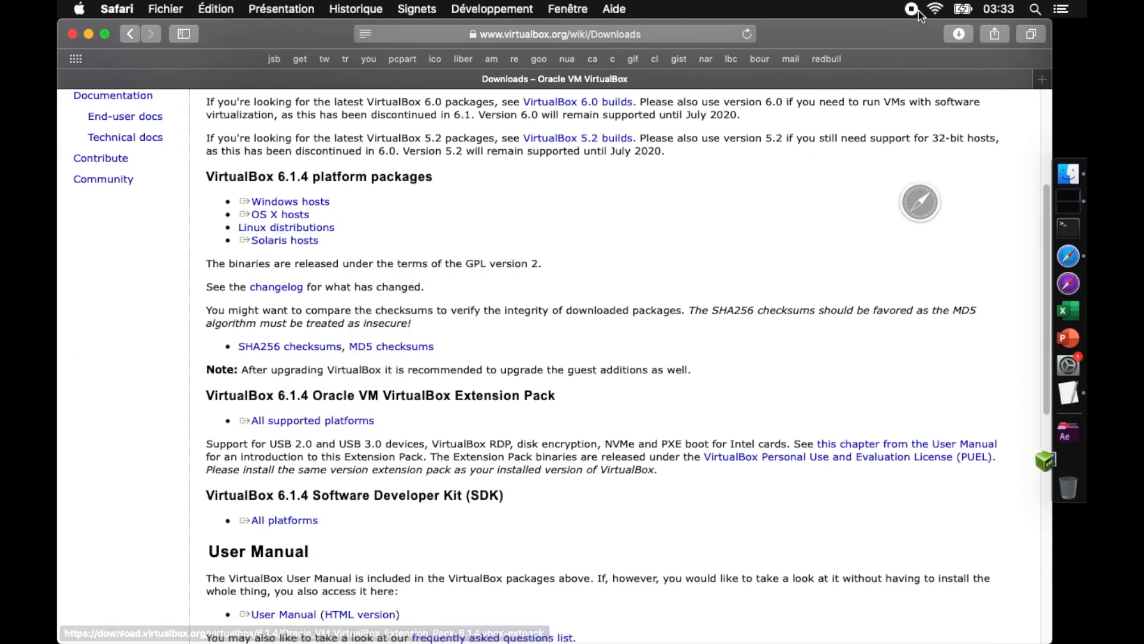
left_click(958, 34)
double_click(848, 97)
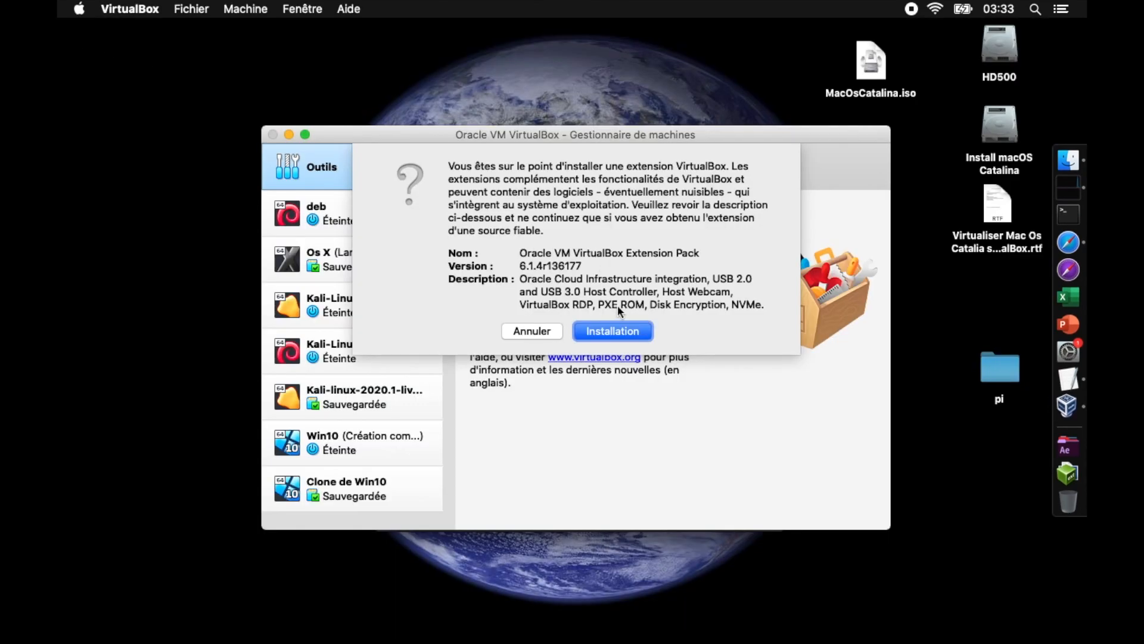
Step: Install the Oracle VM VirtualBox Extension Pack, accept its licence and authorise the change with the administrator password
left_click(623, 329)
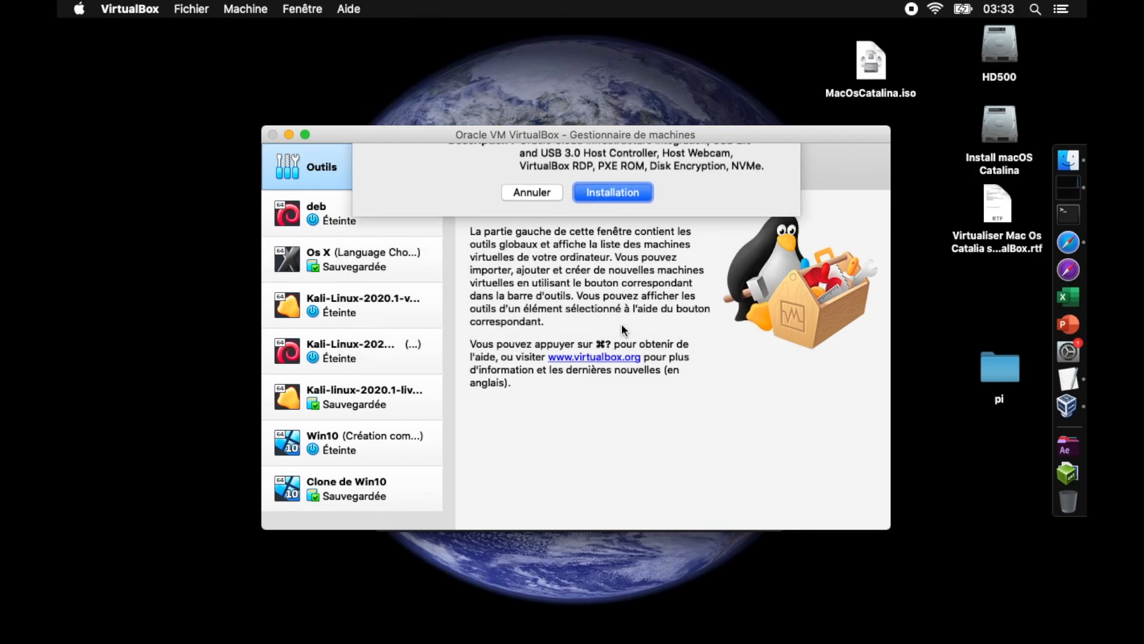
scroll(695, 363, "down", 20)
left_click(747, 472)
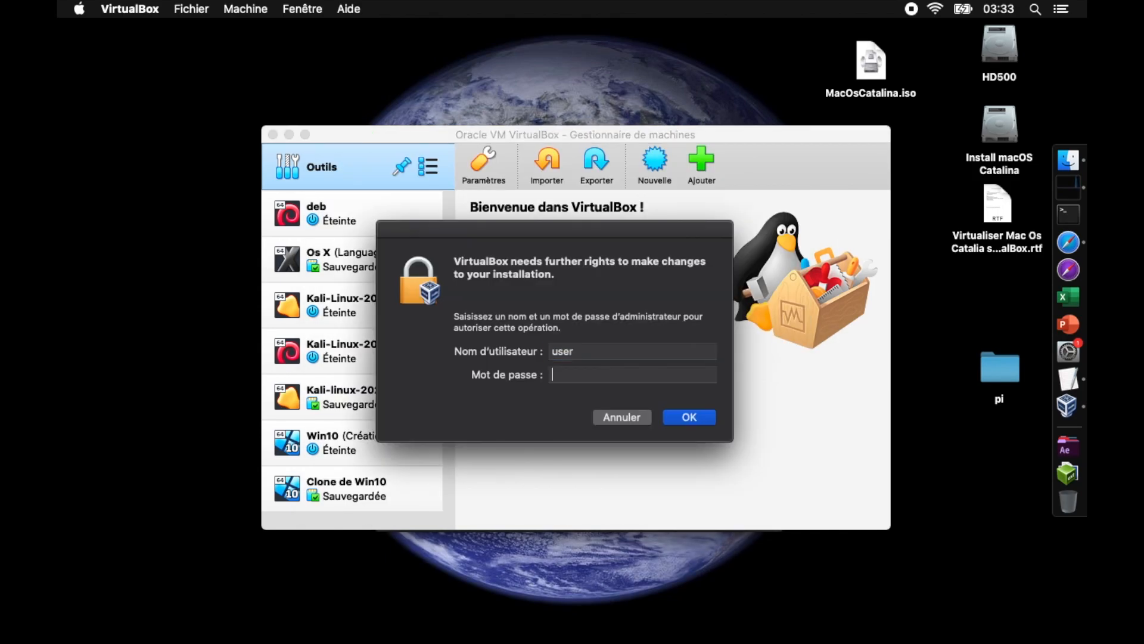
type("••••••••••••••••")
key("Return")
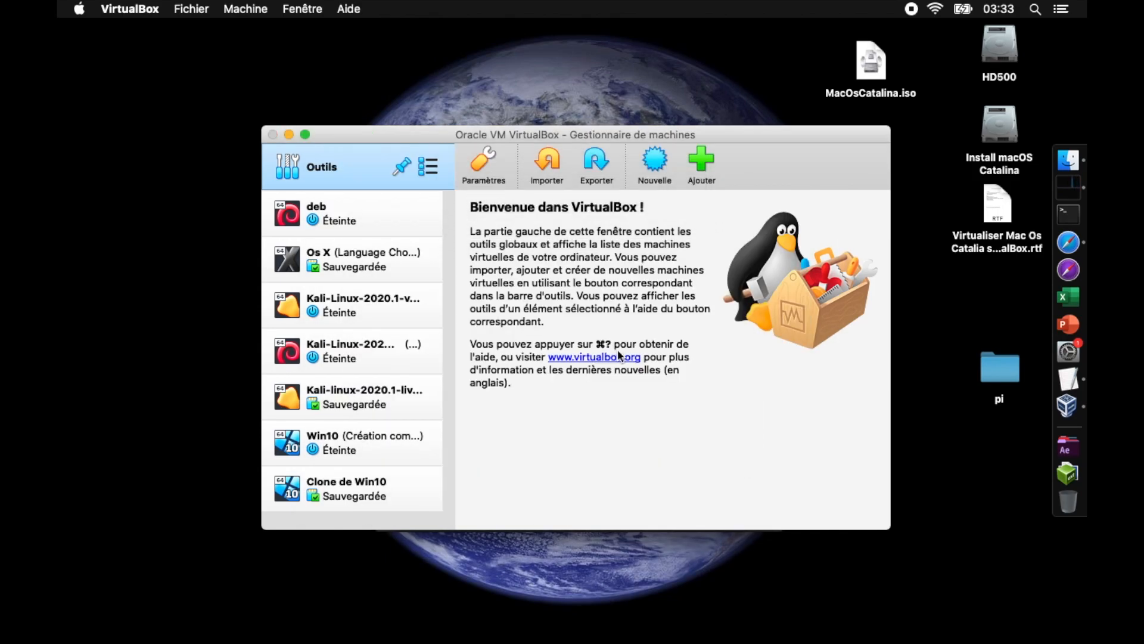
left_click(575, 232)
Step: Check the extensions section of the global VirtualBox preferences, then close the preferences
key("super+comma")
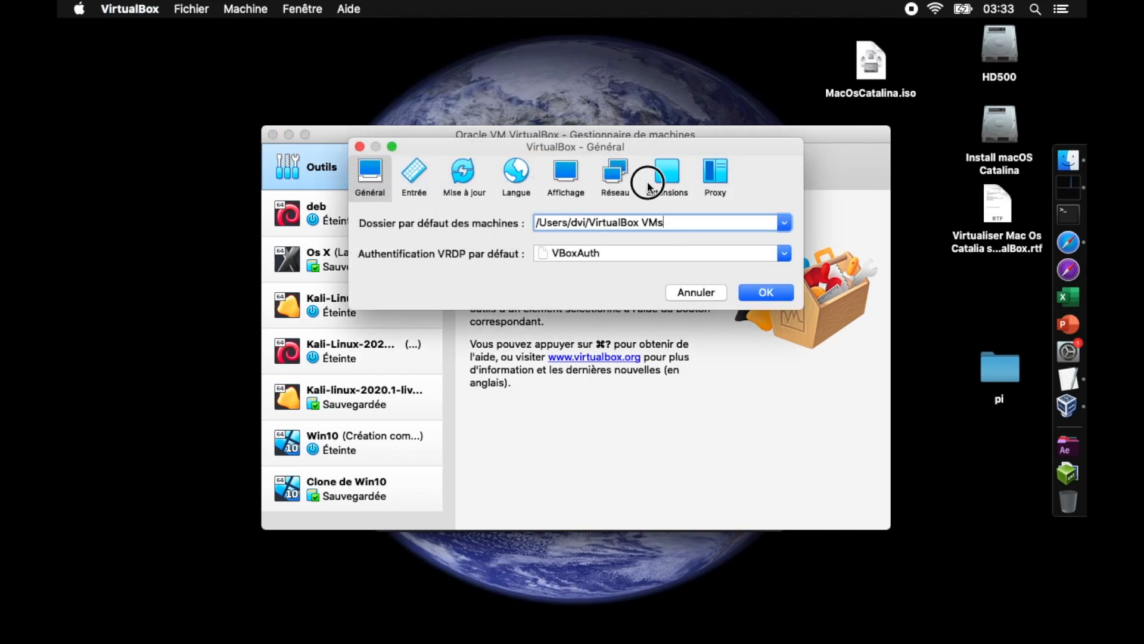
left_click(650, 187)
left_click(691, 412)
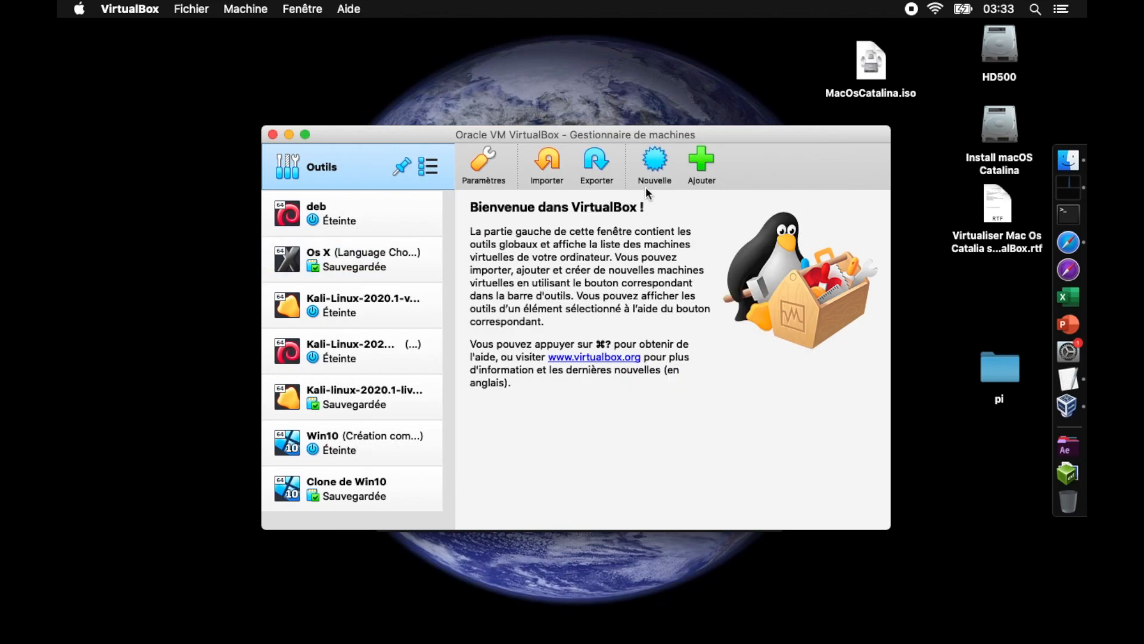
Step: Create a new virtual machine named Catalina with type Mac OS X and version Mac OS X (64-bit)
left_click(646, 170)
type("Catal")
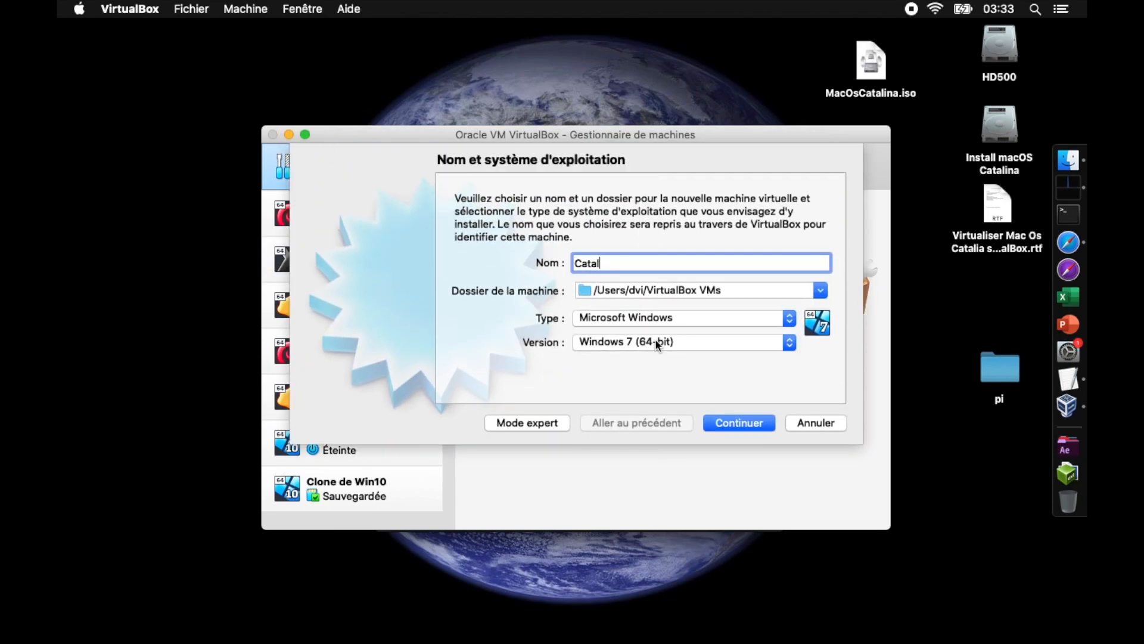
type("ina")
left_click(652, 318)
left_click(642, 374)
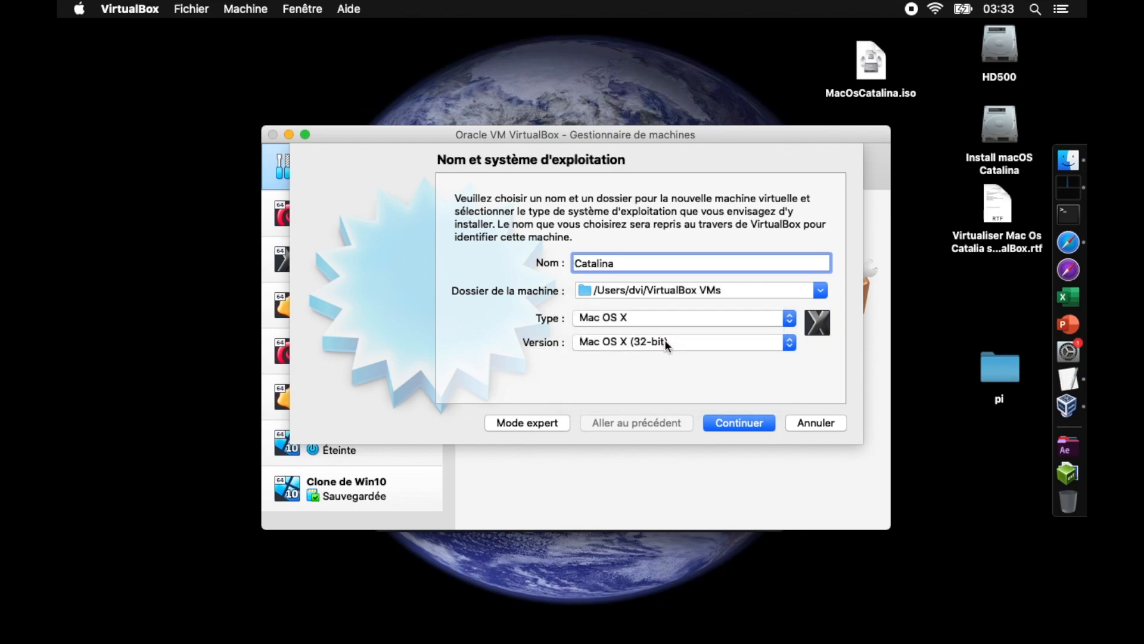
left_click(665, 345)
left_click(667, 359)
left_click(730, 424)
Step: Set the new machine's memory size to 8096 MB
left_click(760, 268)
double_click(763, 263)
type("8096")
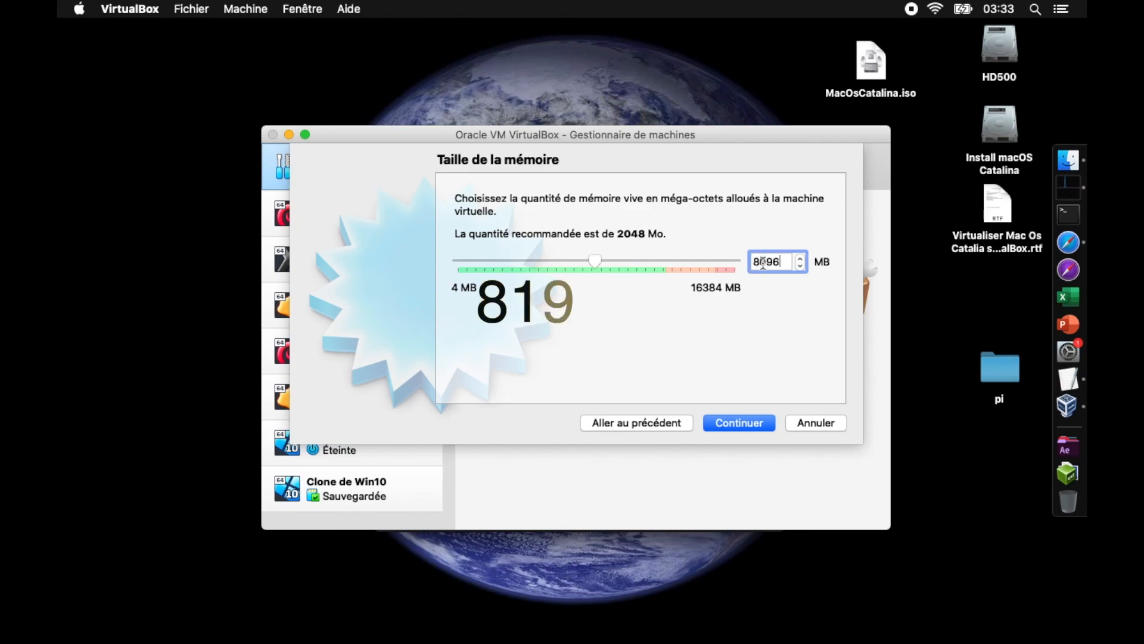
left_click(731, 422)
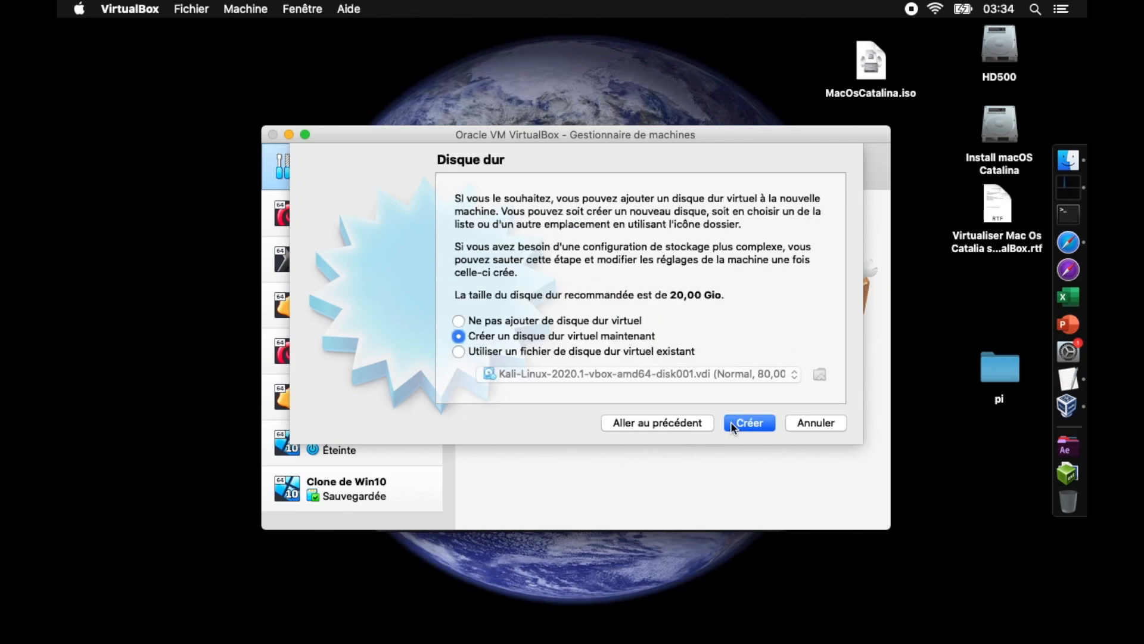
Step: Create a dynamically allocated VDI virtual hard disk of 50,00 Gio and finish creating the Catalina machine
left_click(738, 420)
left_click(789, 471)
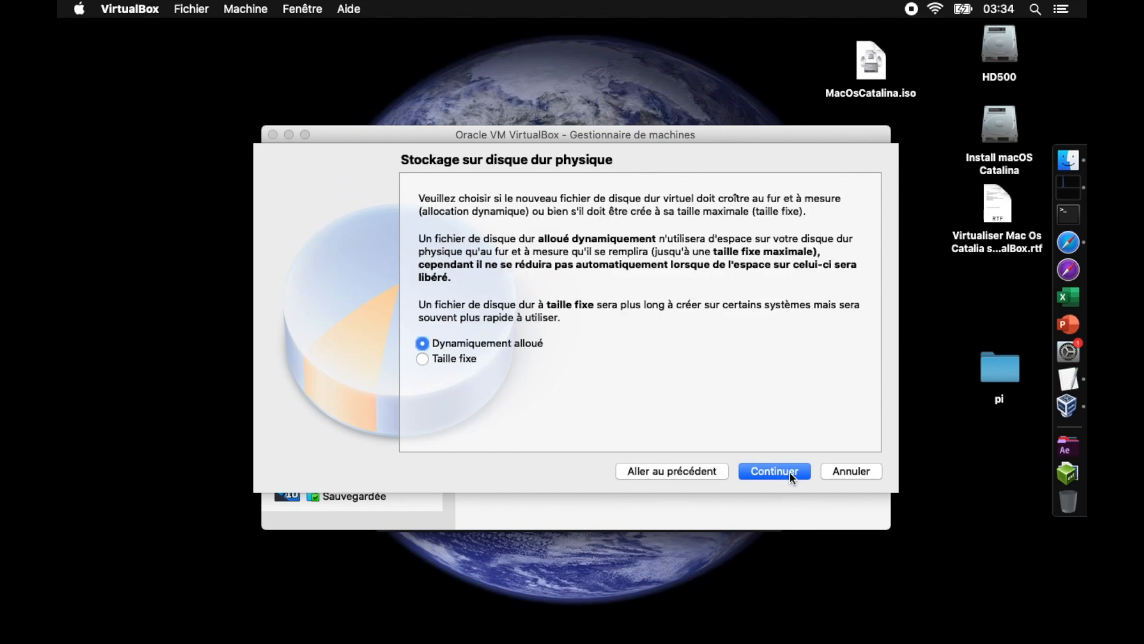
left_click(789, 471)
double_click(817, 324)
type("50,00 Gio")
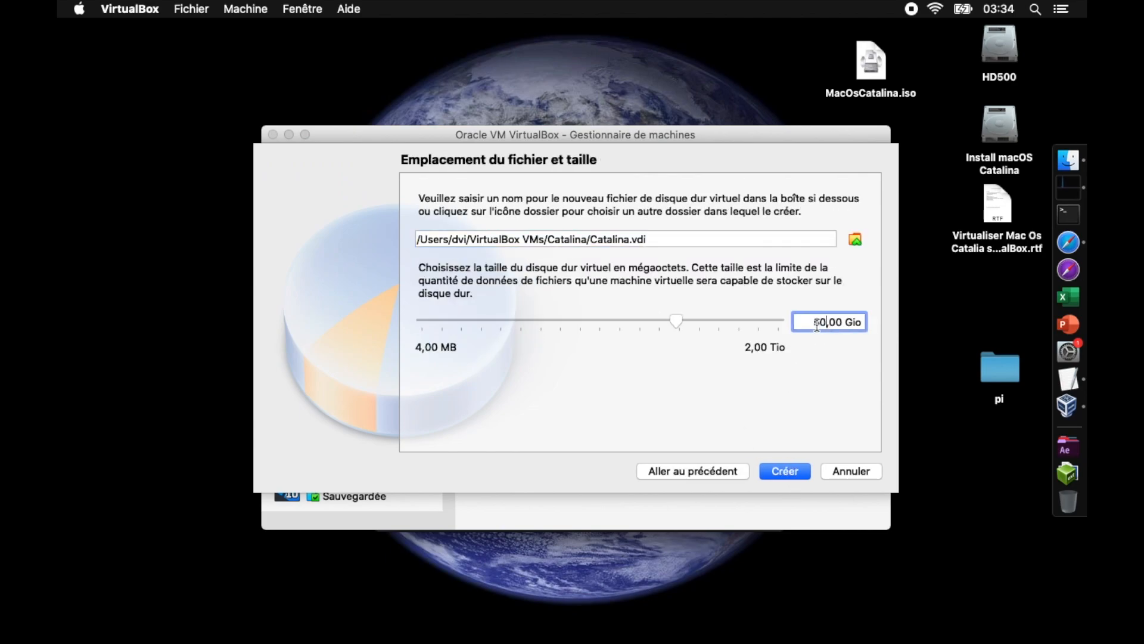
left_click(784, 470)
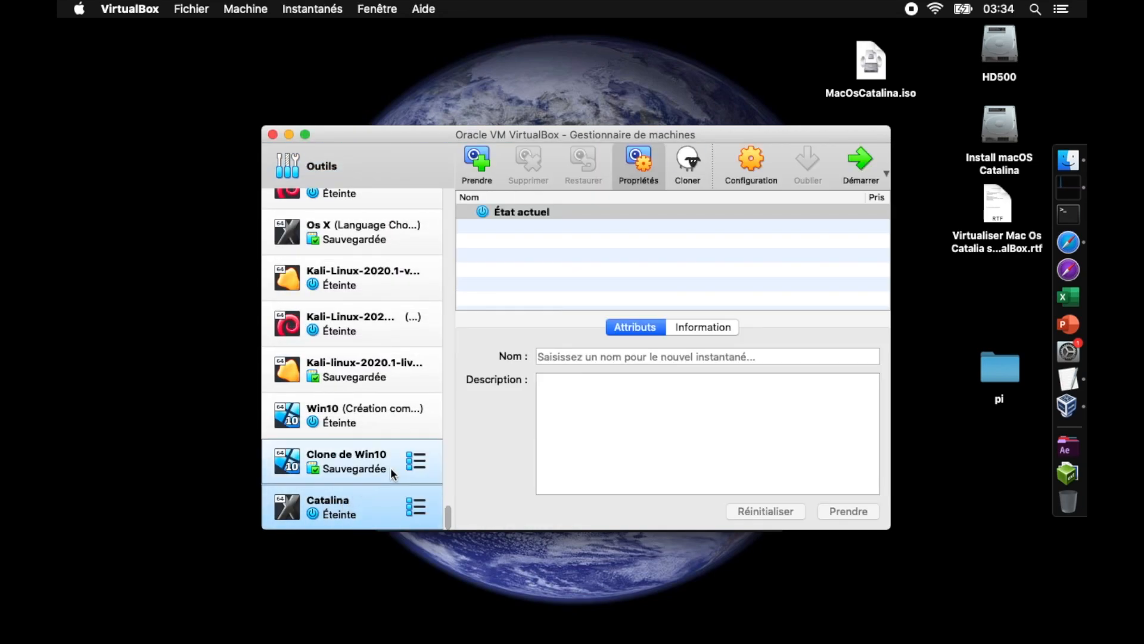
Step: Configure the Catalina machine with 2 processors and a 70% allocated-resources limit, and save the settings
left_click(751, 170)
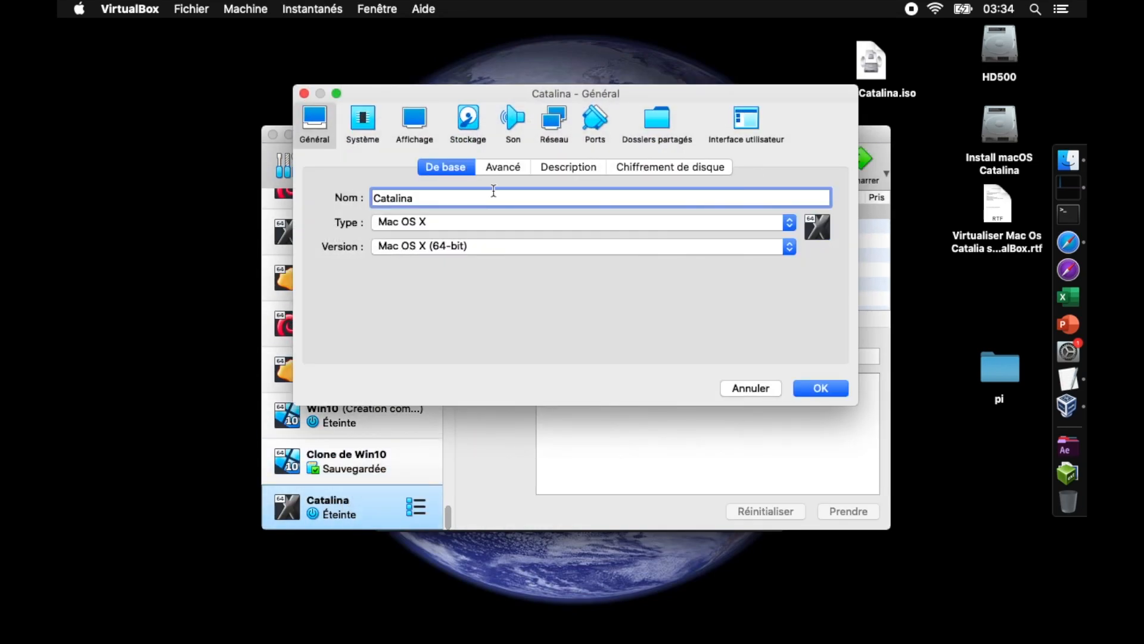
left_click(514, 168)
left_click(555, 169)
left_click(641, 169)
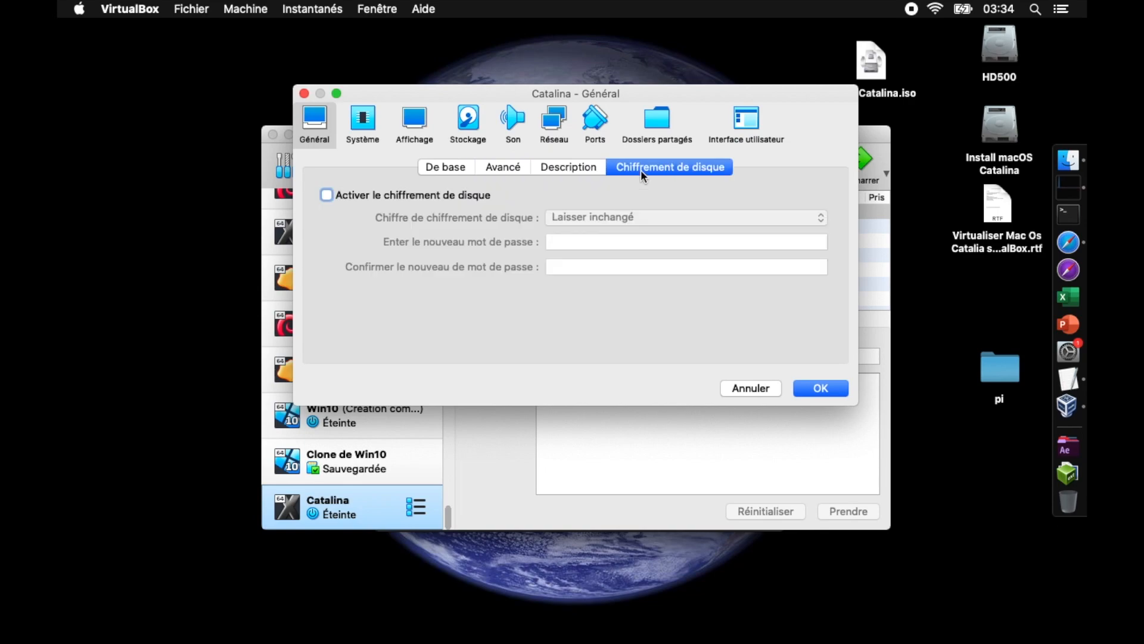
left_click(362, 125)
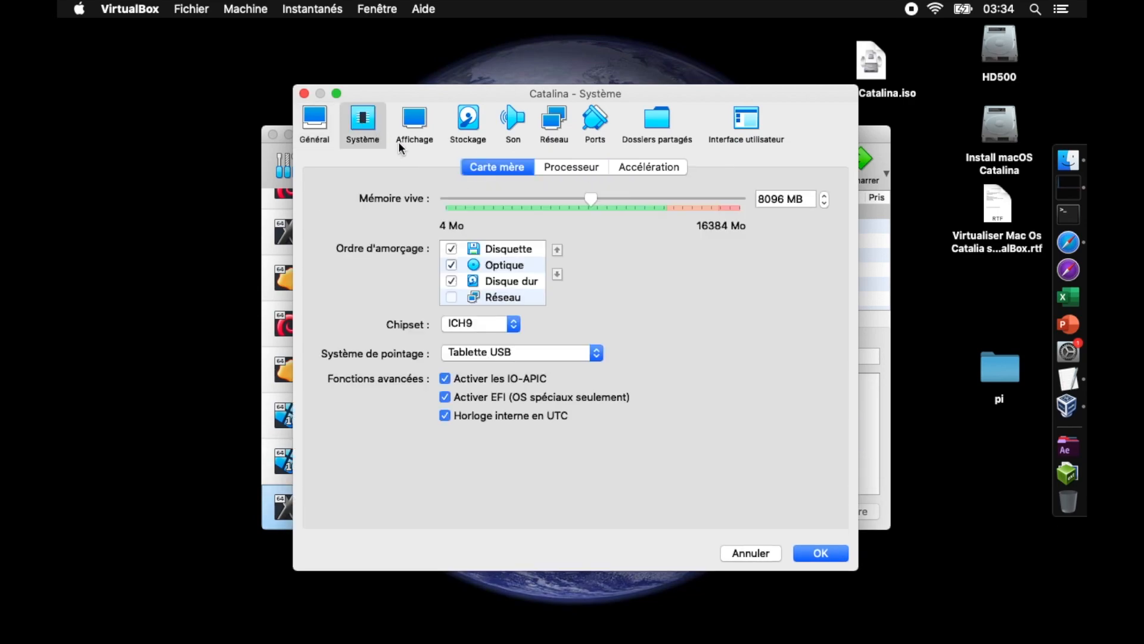
left_click(570, 166)
double_click(782, 199)
type("2")
double_click(788, 244)
type("70")
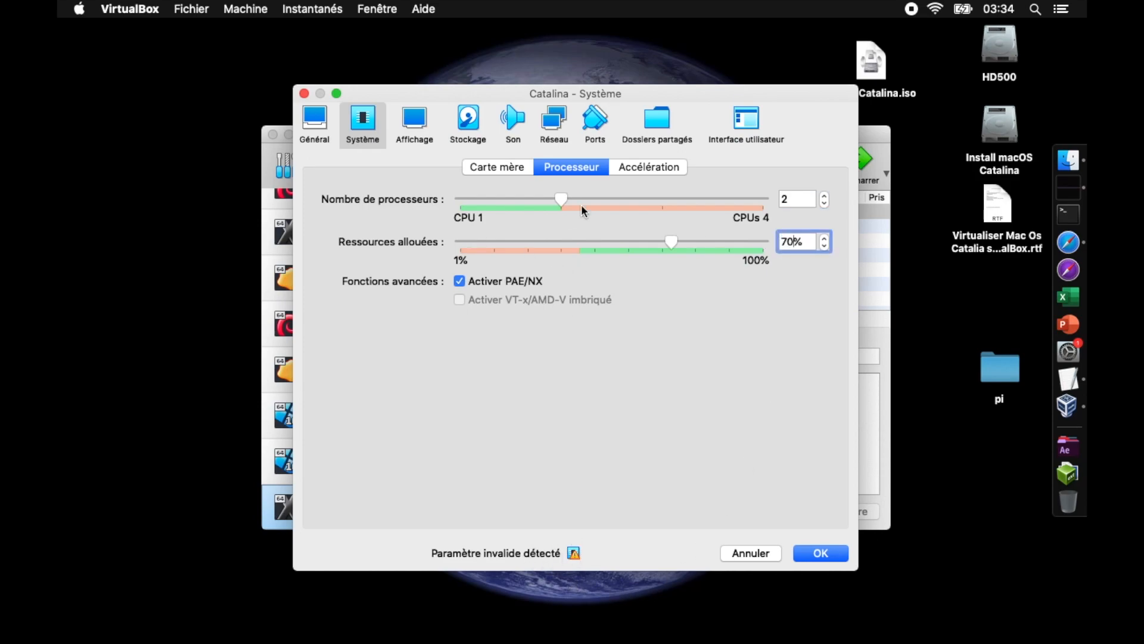
left_click(812, 549)
Step: Recheck the Catalina machine's processor settings and set its video memory to 128 MB
left_click(414, 122)
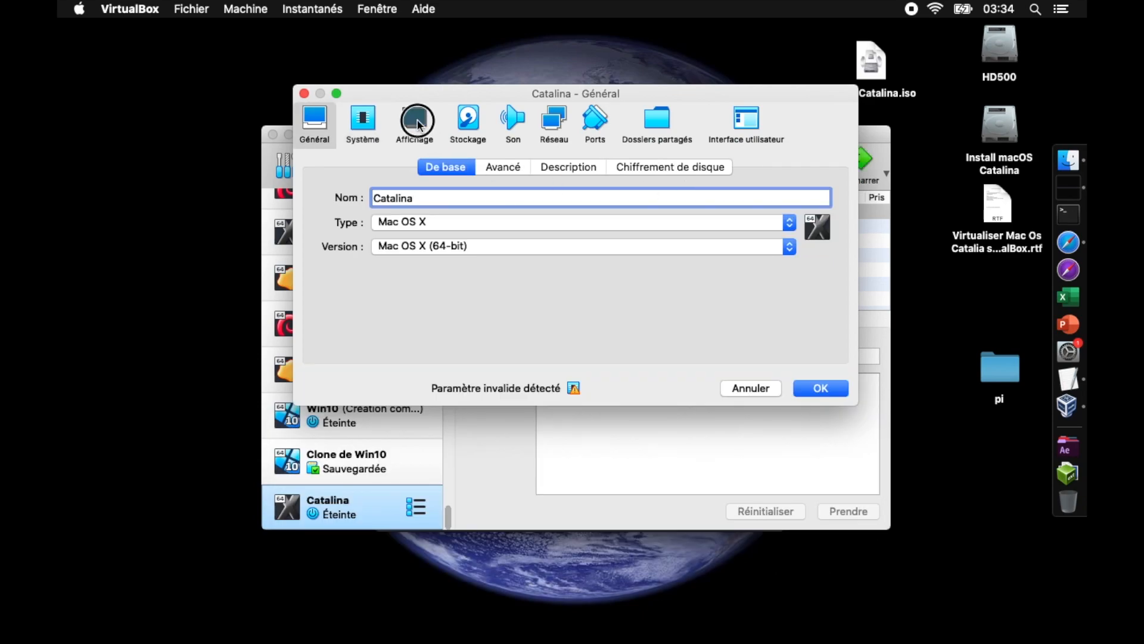
left_click(365, 123)
left_click(581, 167)
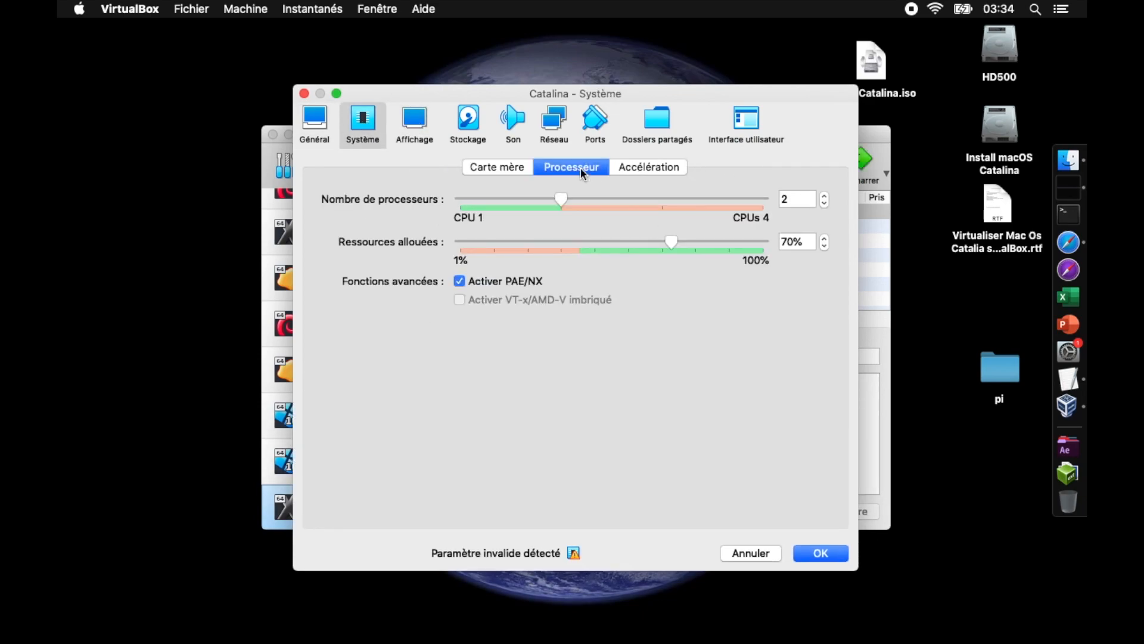
left_click(417, 125)
double_click(777, 201)
type("12")
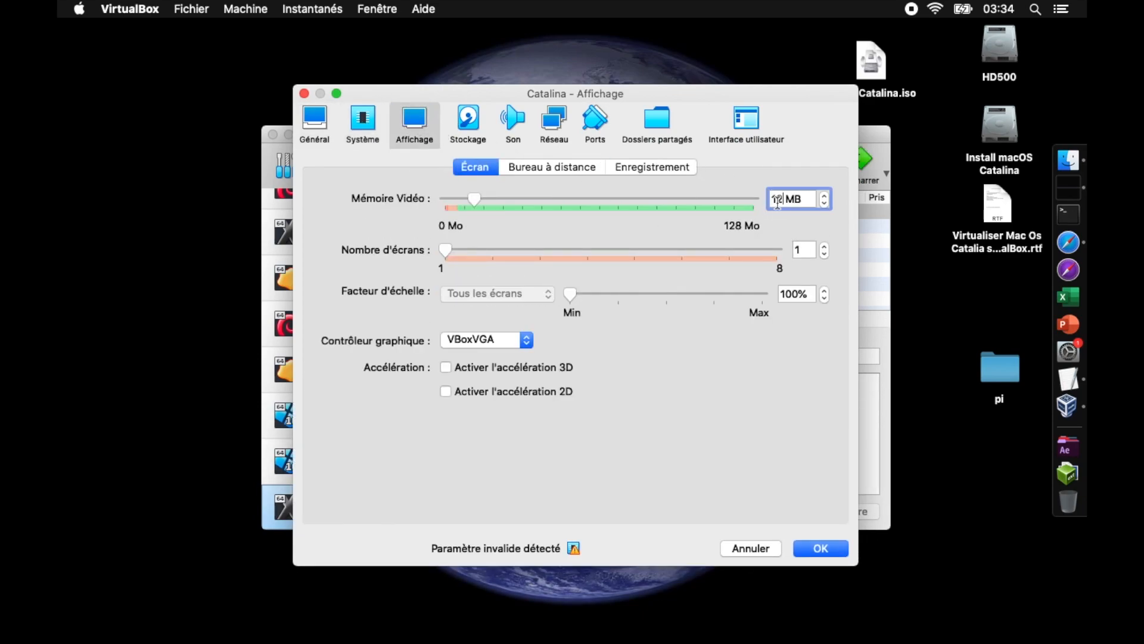
type("8")
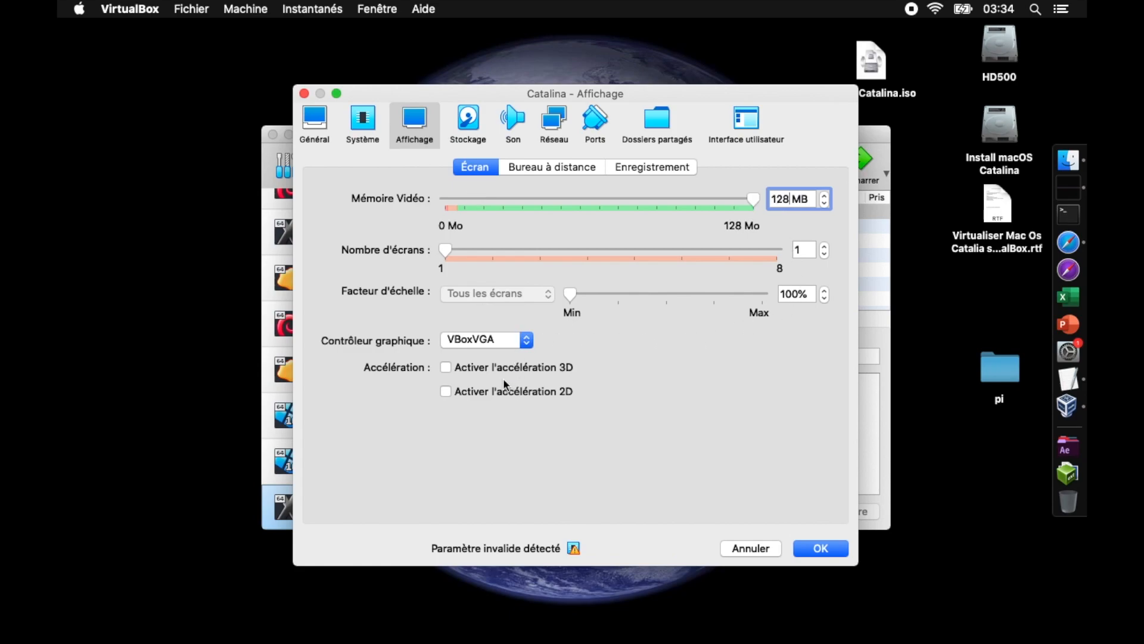
Step: Review the storage, sound, network, shared folder, USB and remote desktop settings, and save the Catalina machine's configuration
left_click(468, 123)
left_click(513, 122)
left_click(554, 122)
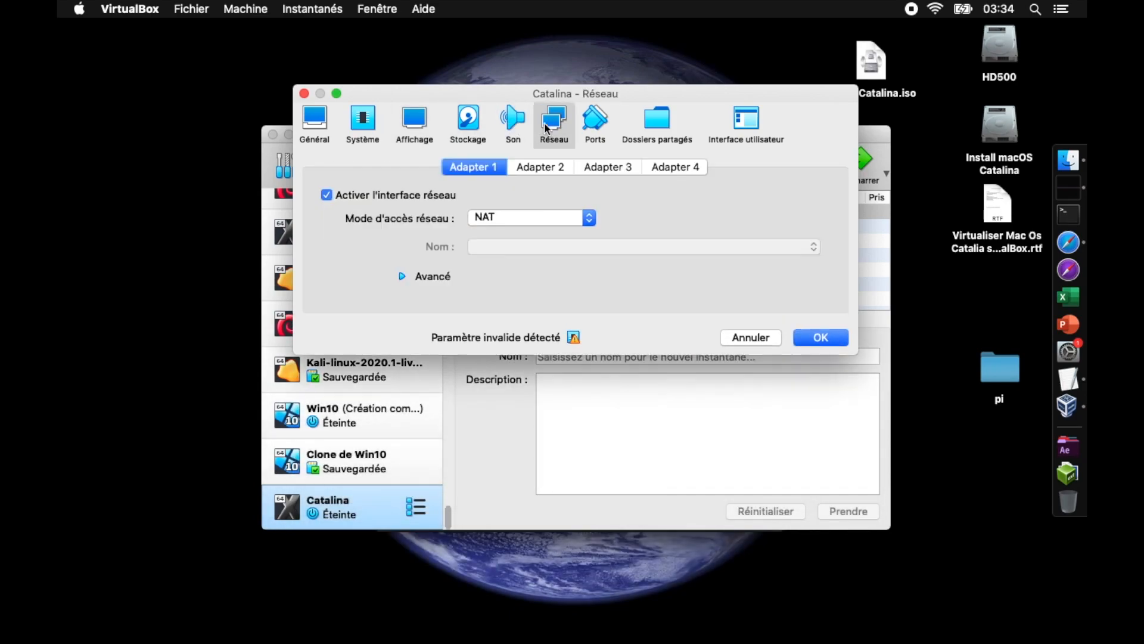
left_click(661, 122)
left_click(595, 122)
left_click(621, 167)
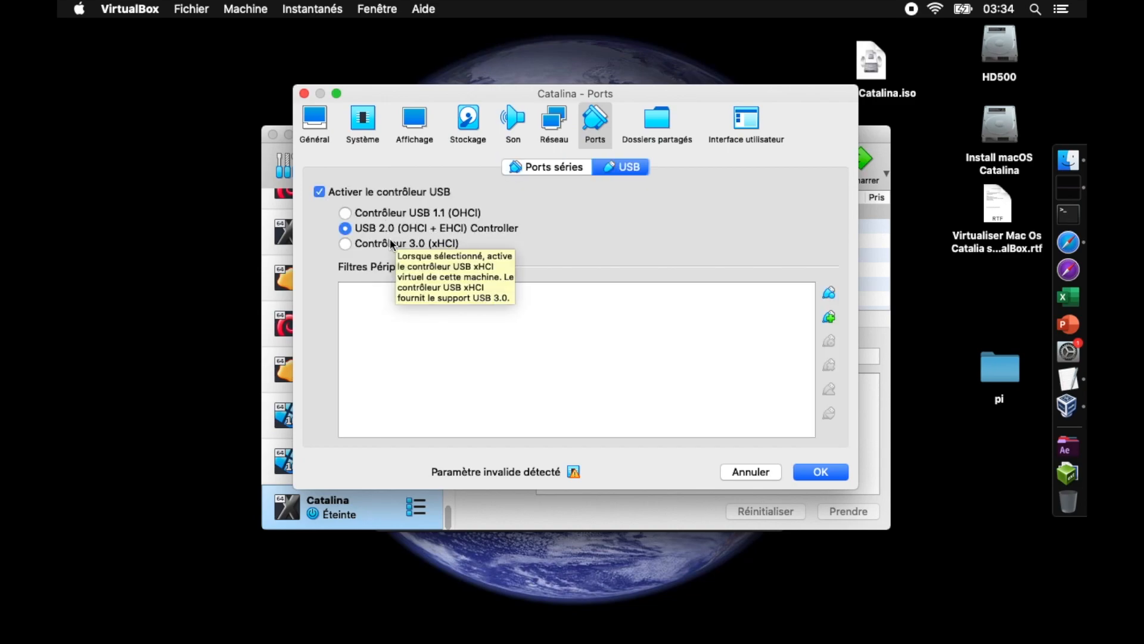
left_click(512, 125)
left_click(414, 127)
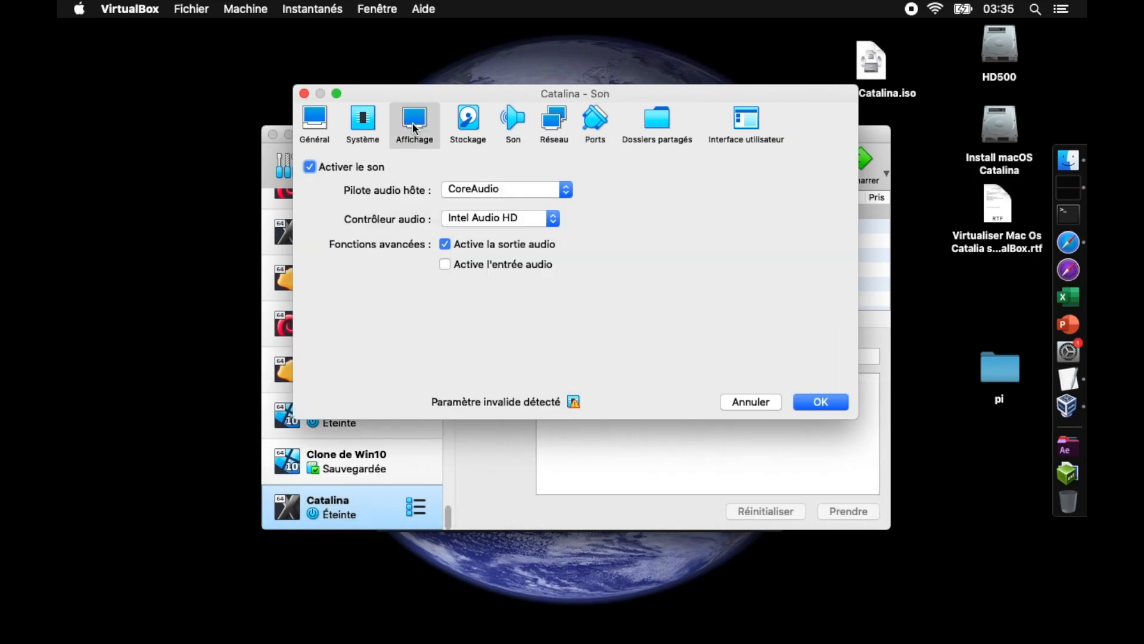
left_click(549, 167)
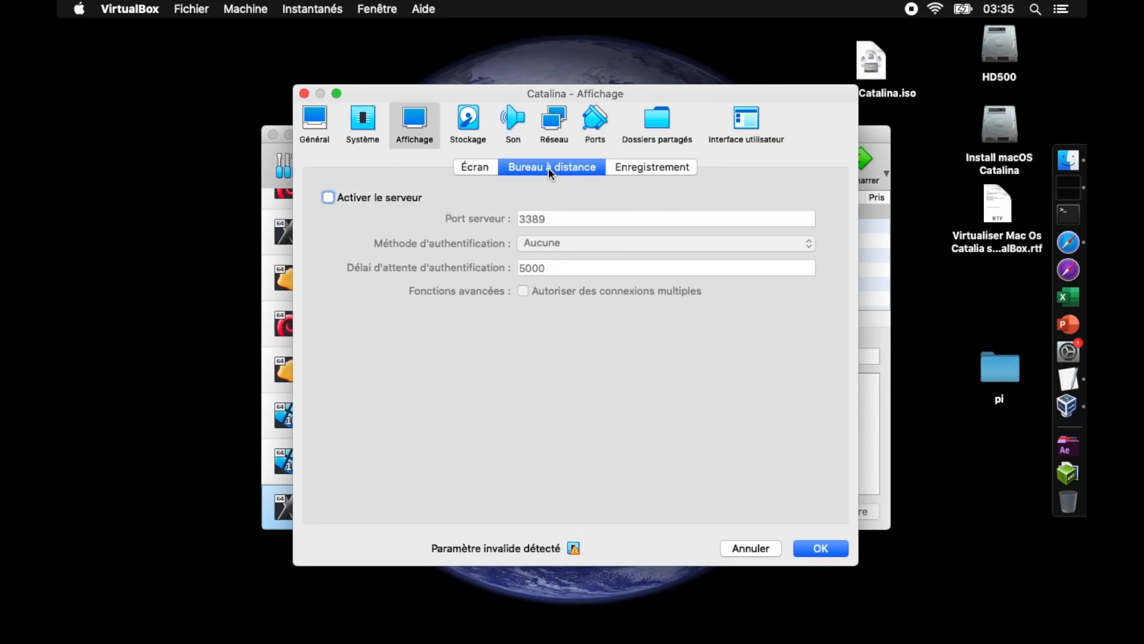
left_click(484, 166)
left_click(844, 552)
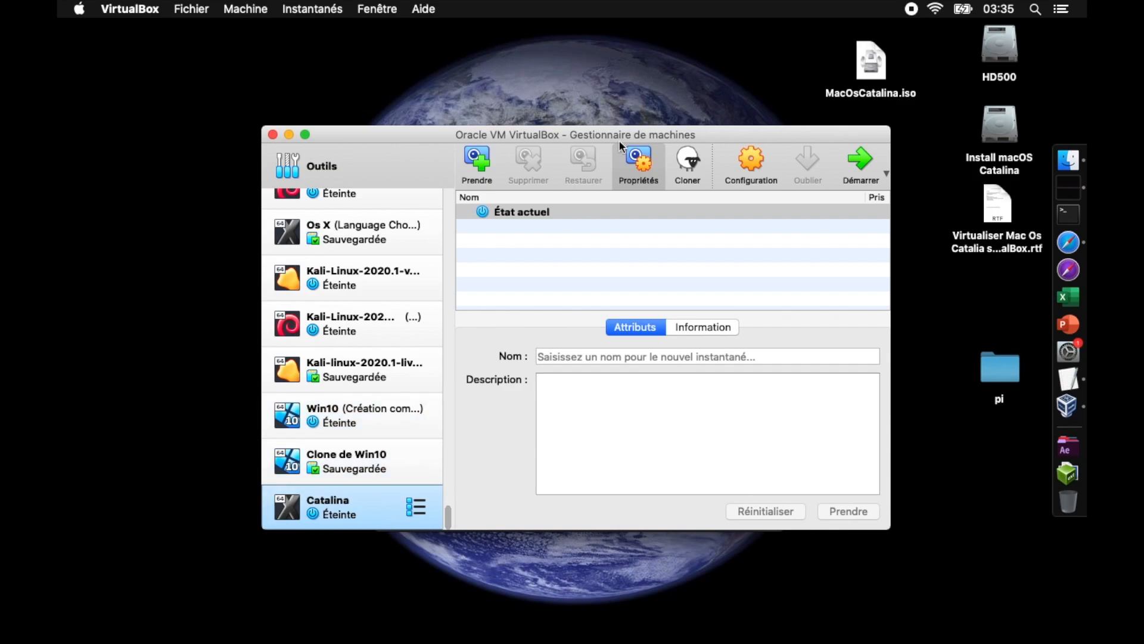
Step: Launch the Catalina machine, add MacOsCatalina.iso from the Desktop as its startup disk and boot from it
left_click(855, 176)
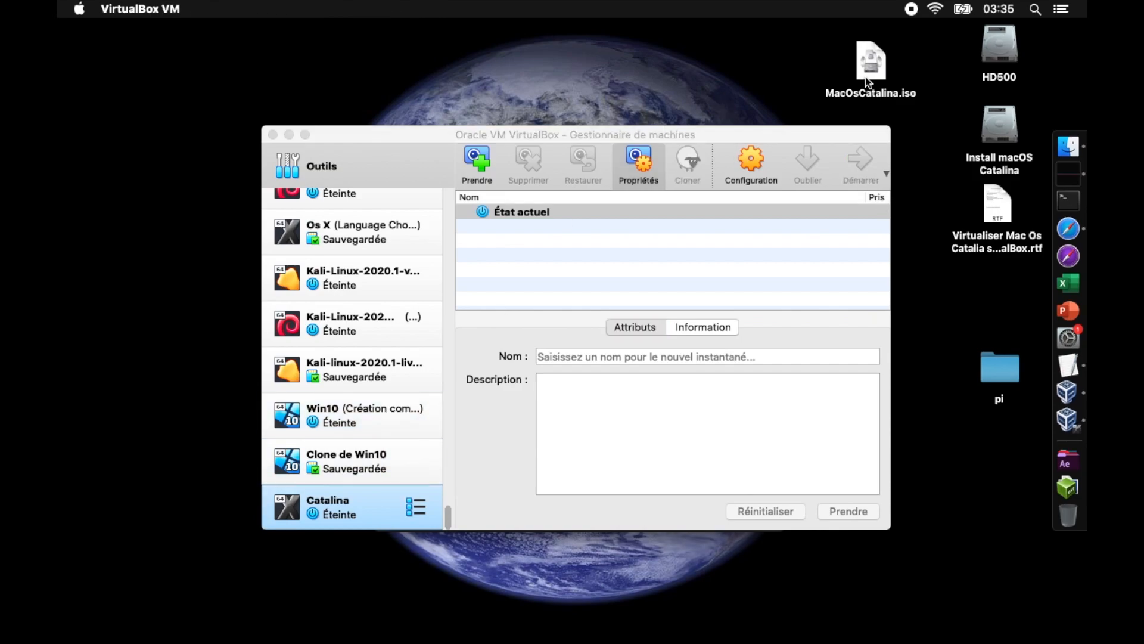
left_click(872, 63)
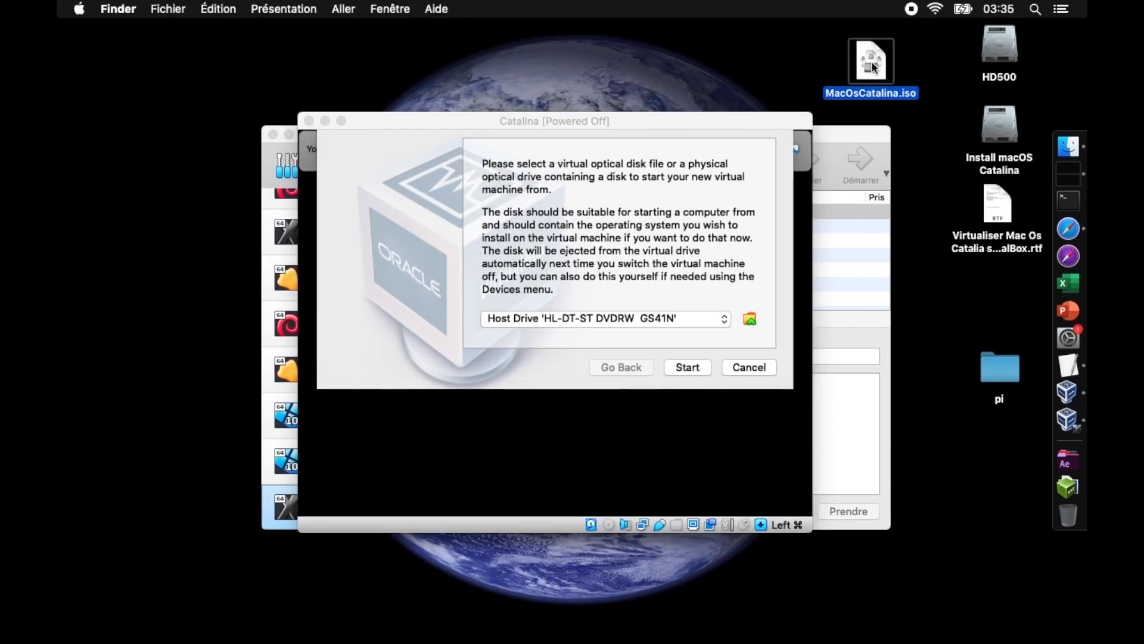
left_click(750, 318)
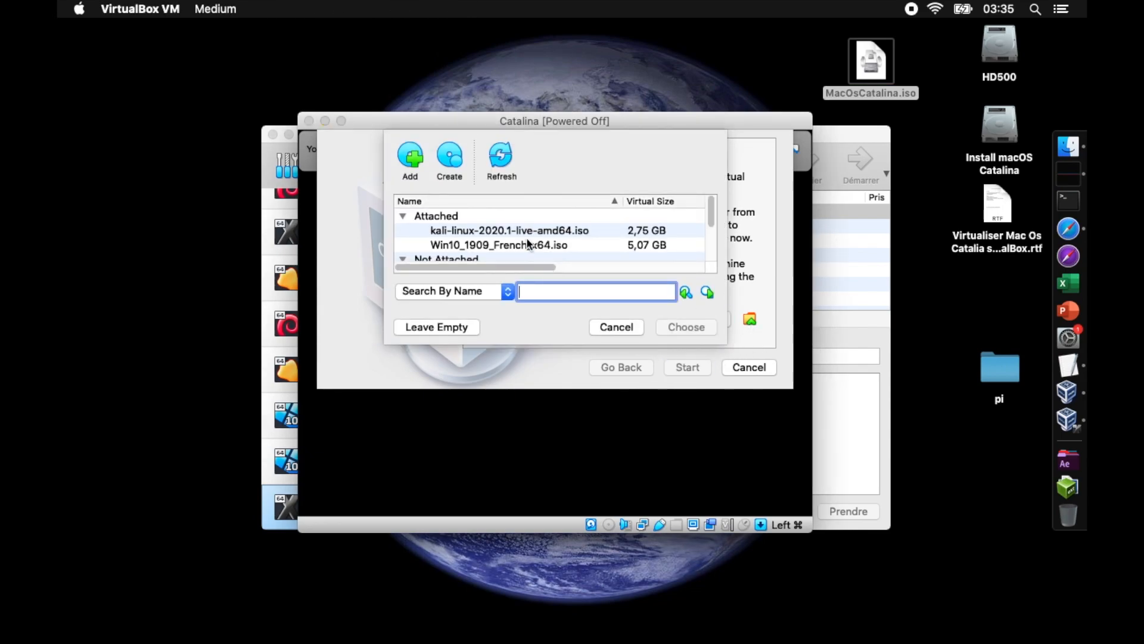
scroll(526, 237, "down", 3)
left_click(409, 156)
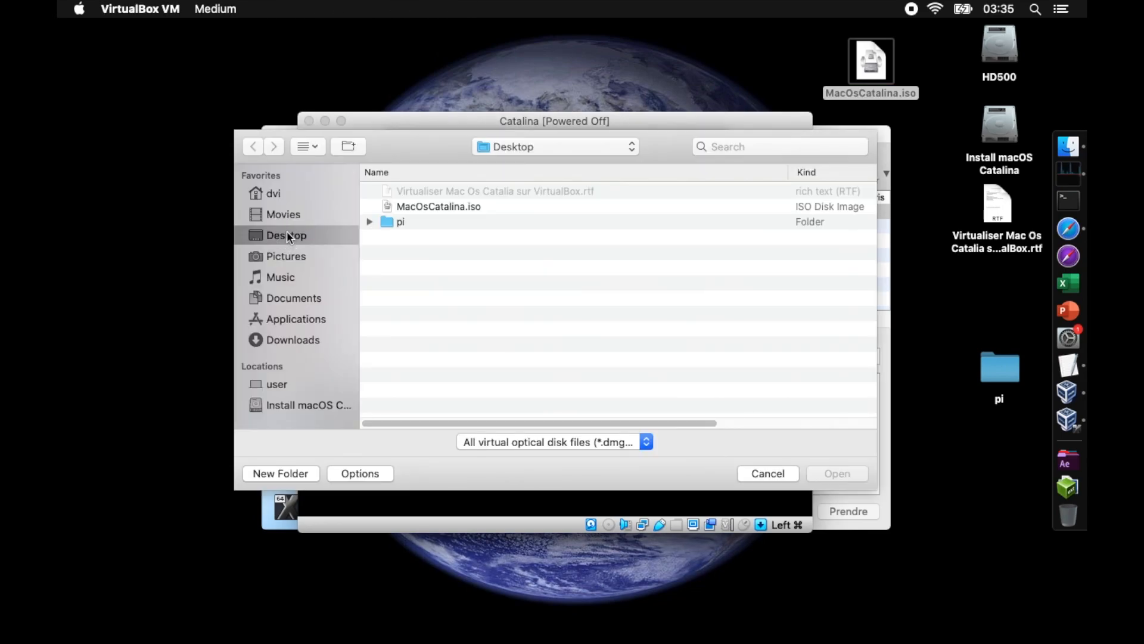
left_click(441, 207)
left_click(836, 473)
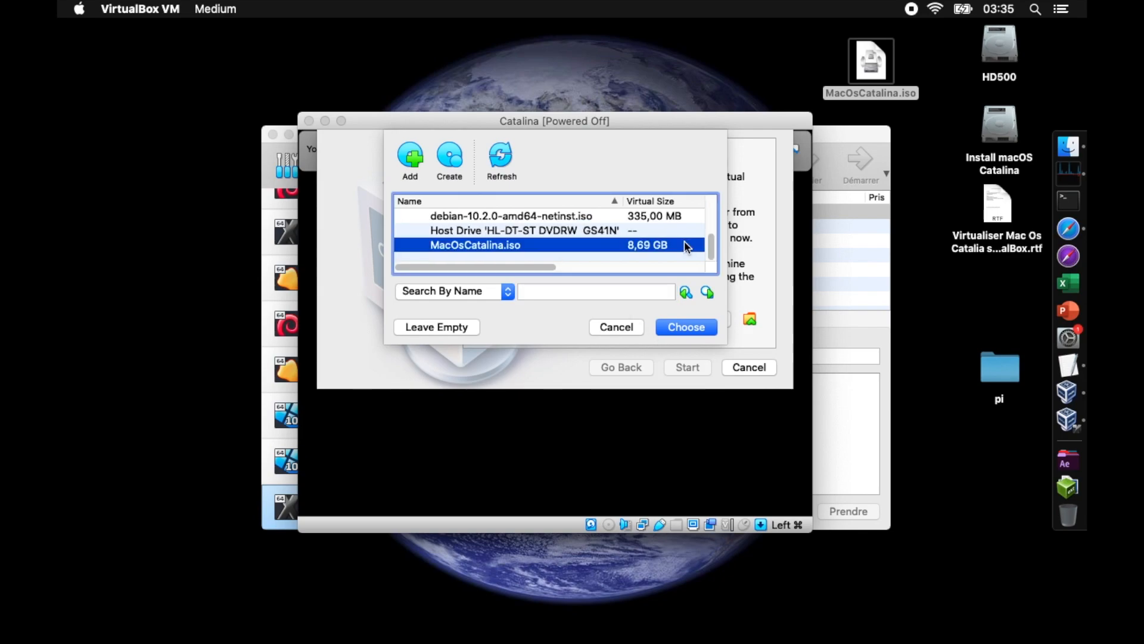
left_click(688, 326)
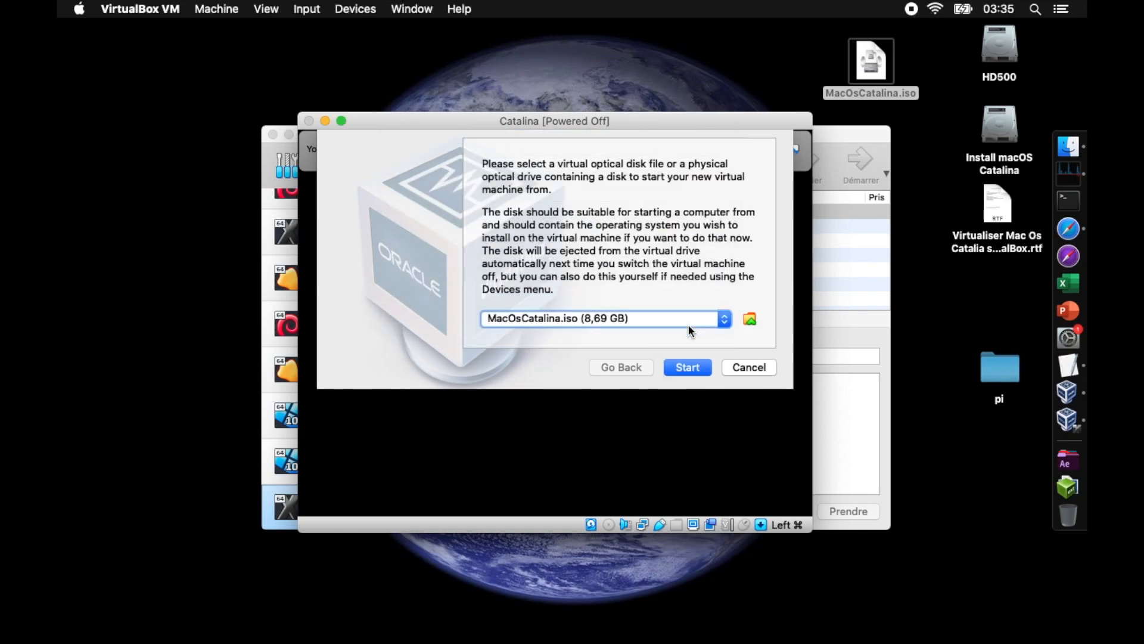
left_click(687, 368)
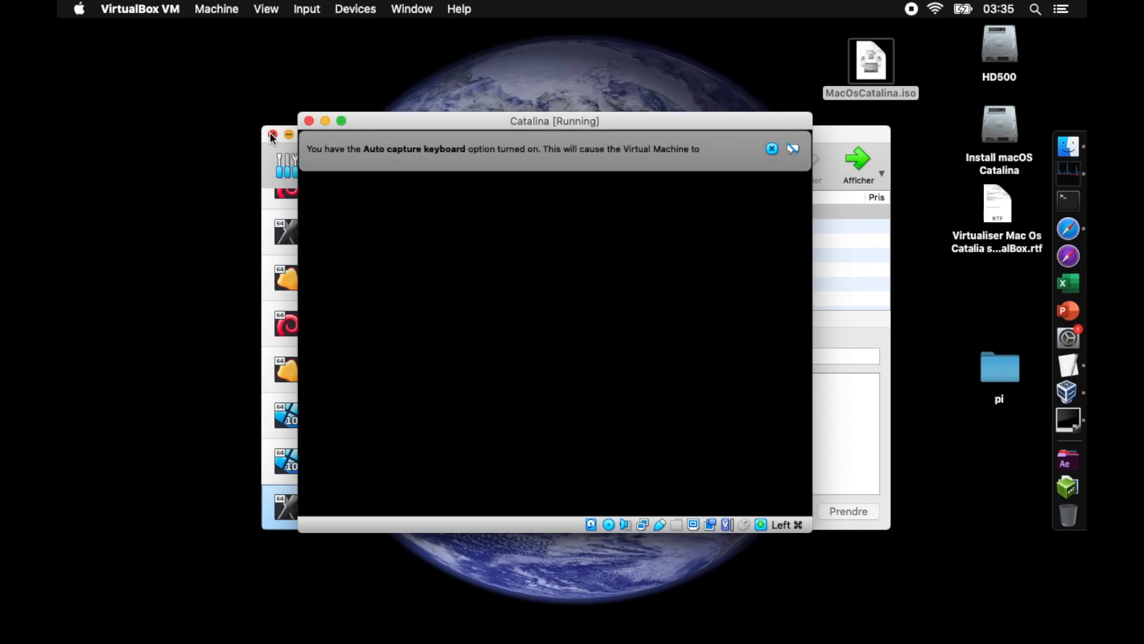
Step: Reposition the Catalina machine's window so it is fully visible and choose Français as the macOS installer language
left_click(840, 54)
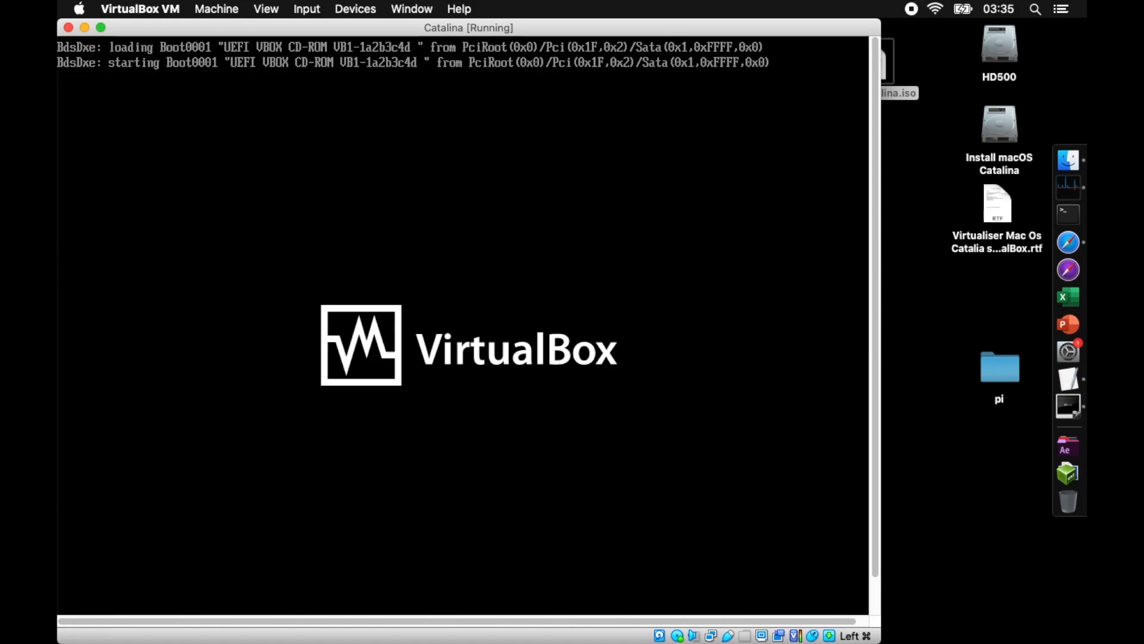
left_click_drag(776, 27, 849, 26)
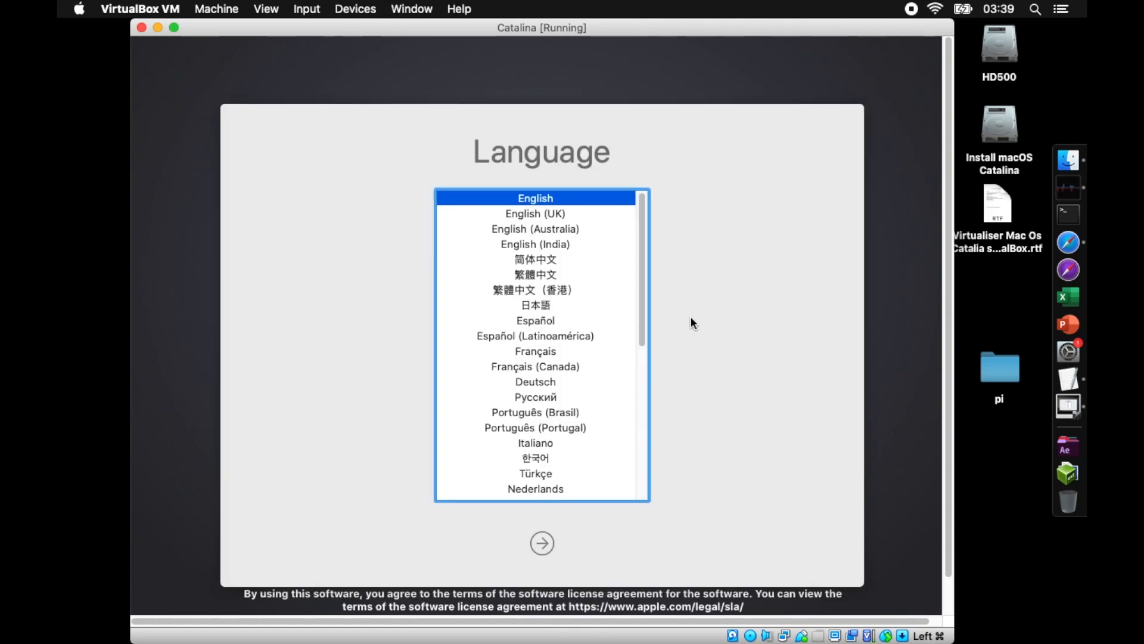
left_click(546, 349)
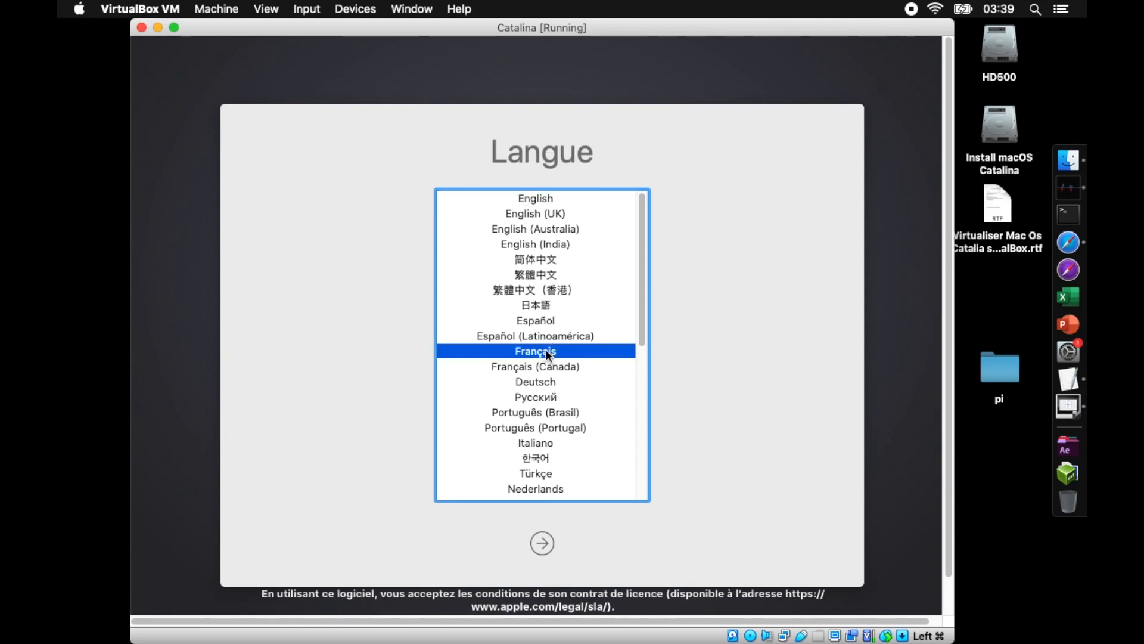
left_click(542, 543)
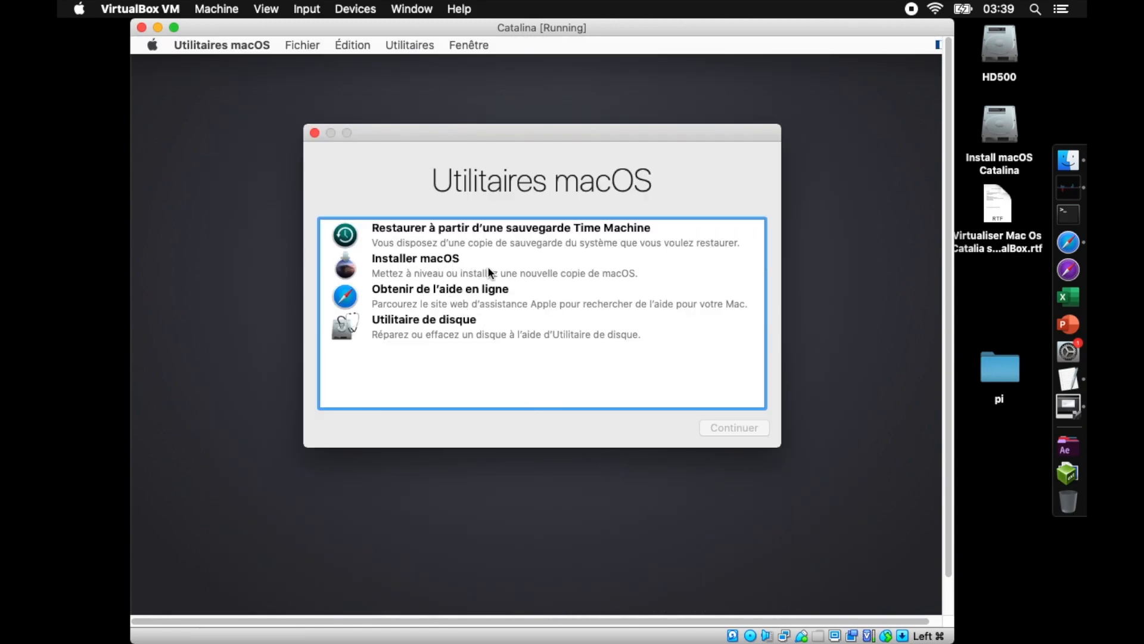
Step: Erase VBOX HARDDISK Media with Disk Utility as Catalina, using Mac OS étendu (journalisé) and Table de partition GUID, and quit the utility
left_click(466, 322)
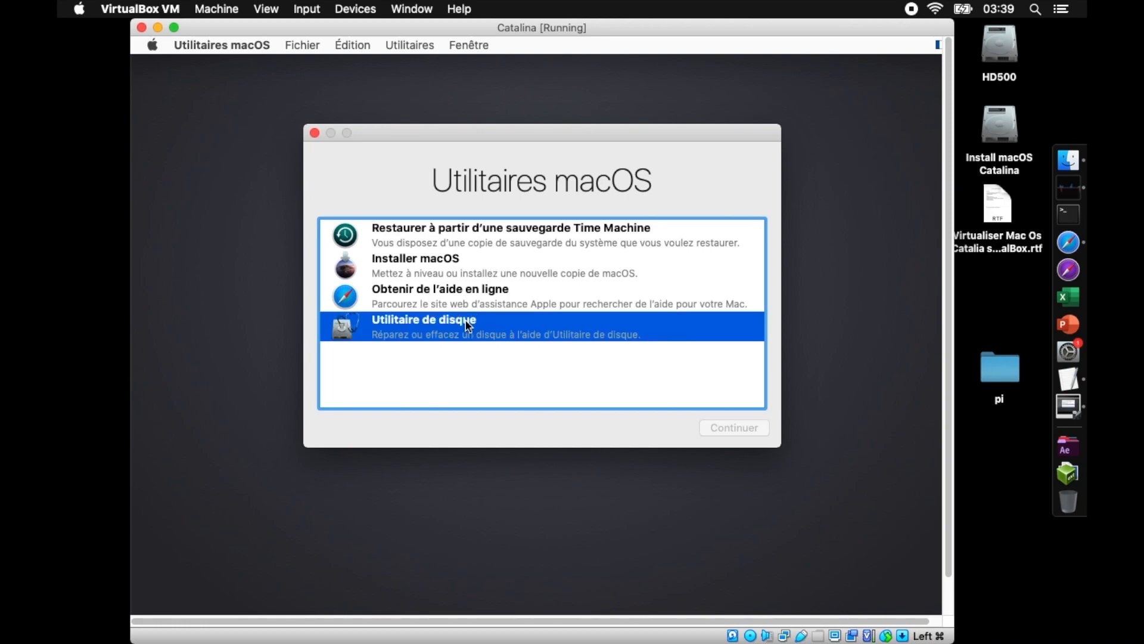
left_click(734, 427)
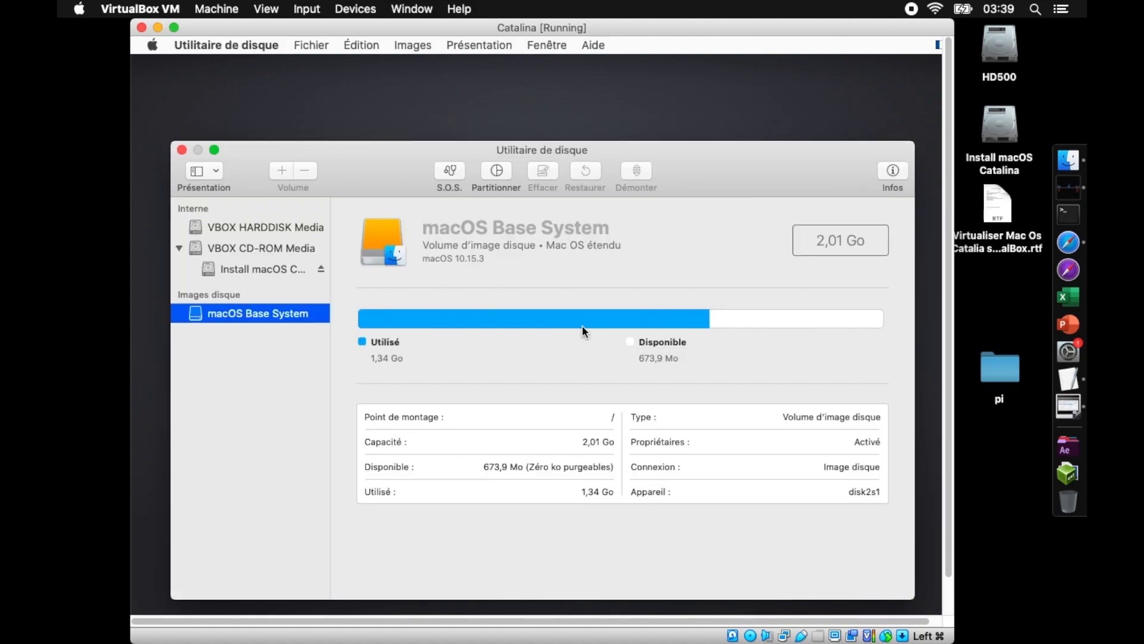
left_click(276, 227)
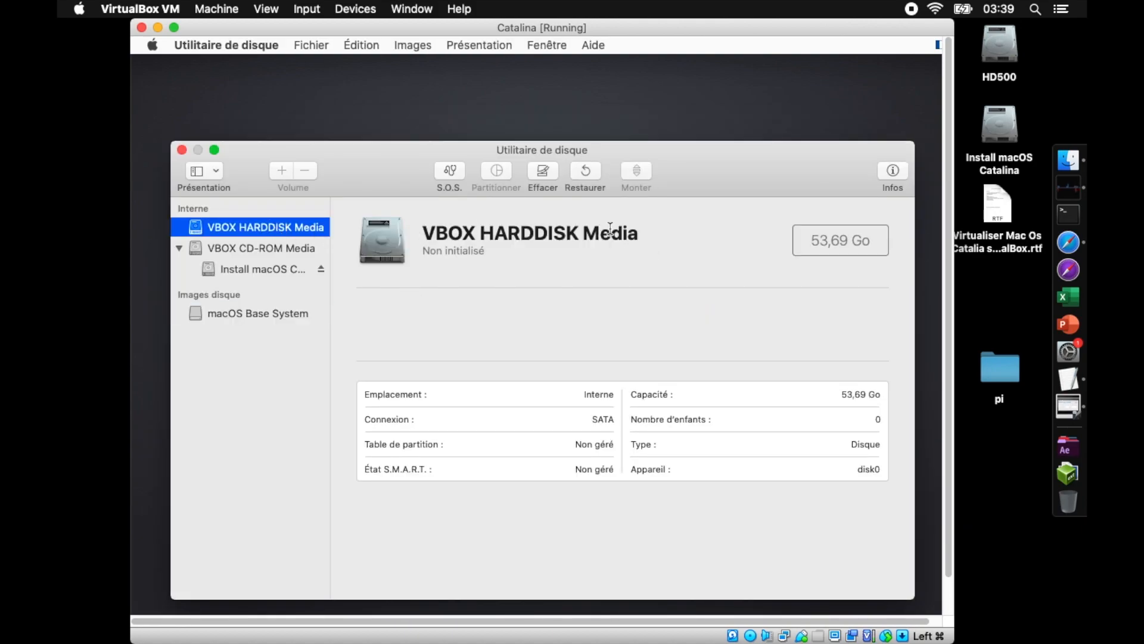
left_click(546, 169)
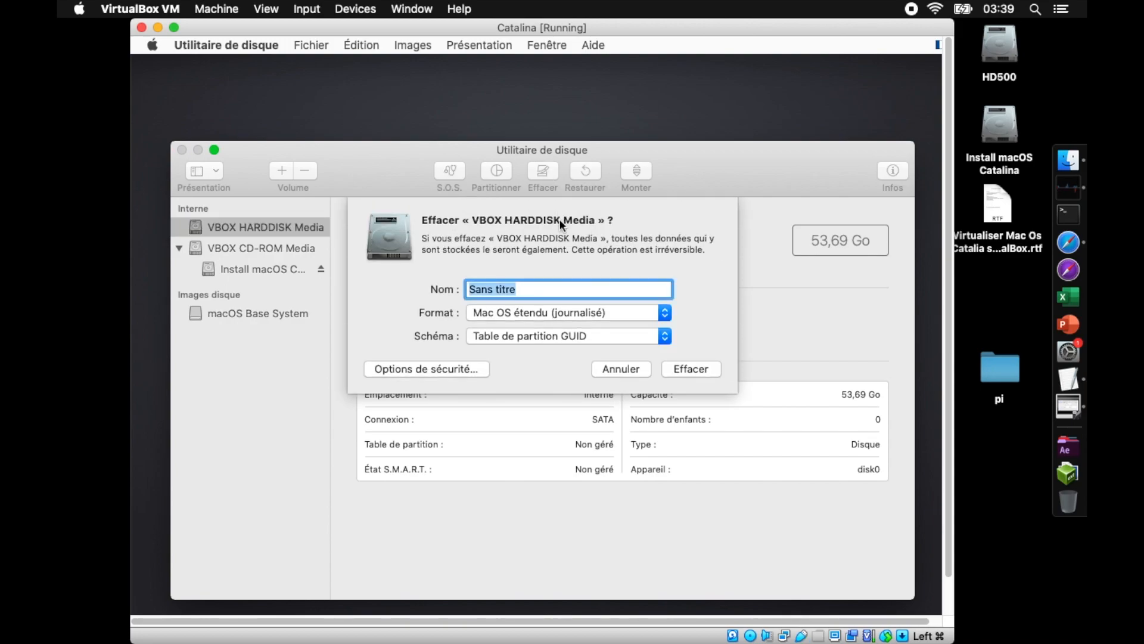
type("Catalina")
left_click(682, 364)
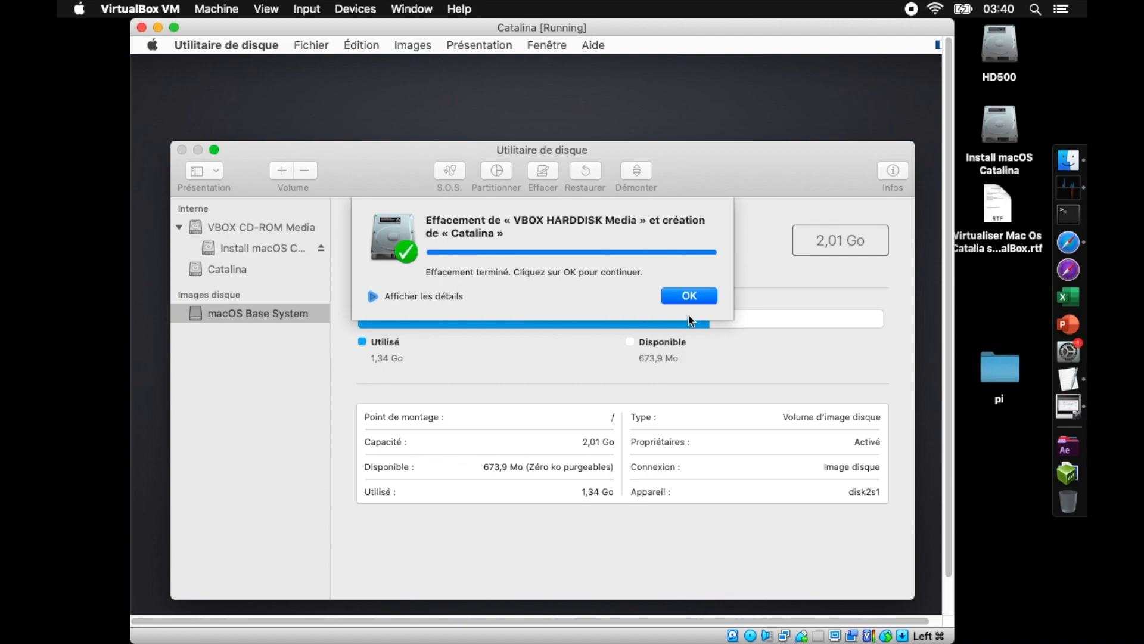
left_click(684, 298)
left_click(263, 268)
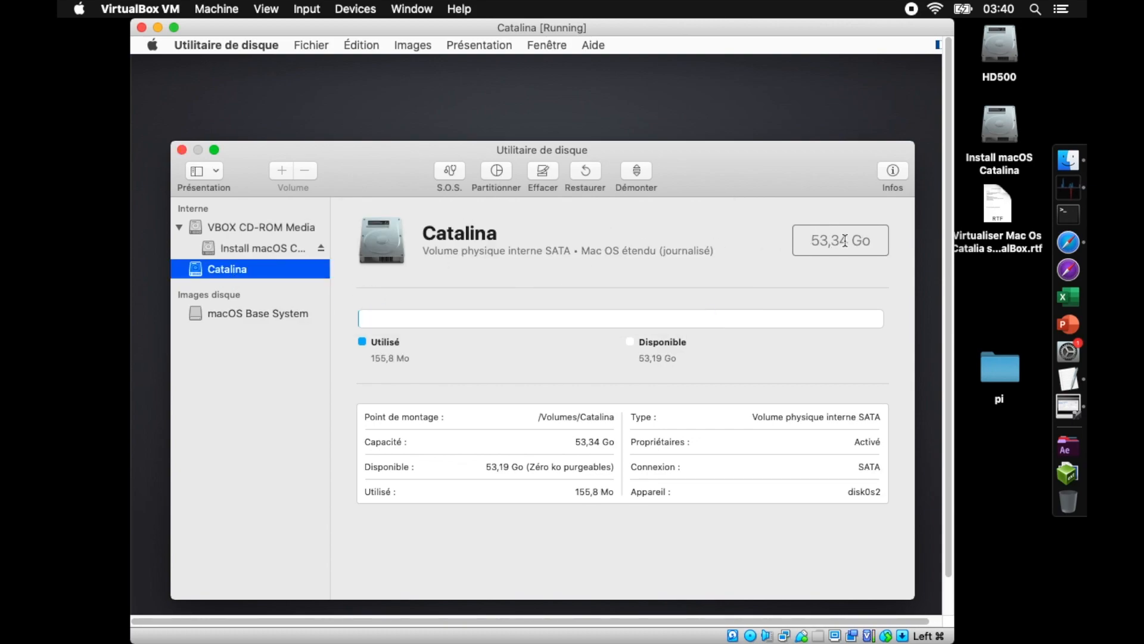
left_click(182, 149)
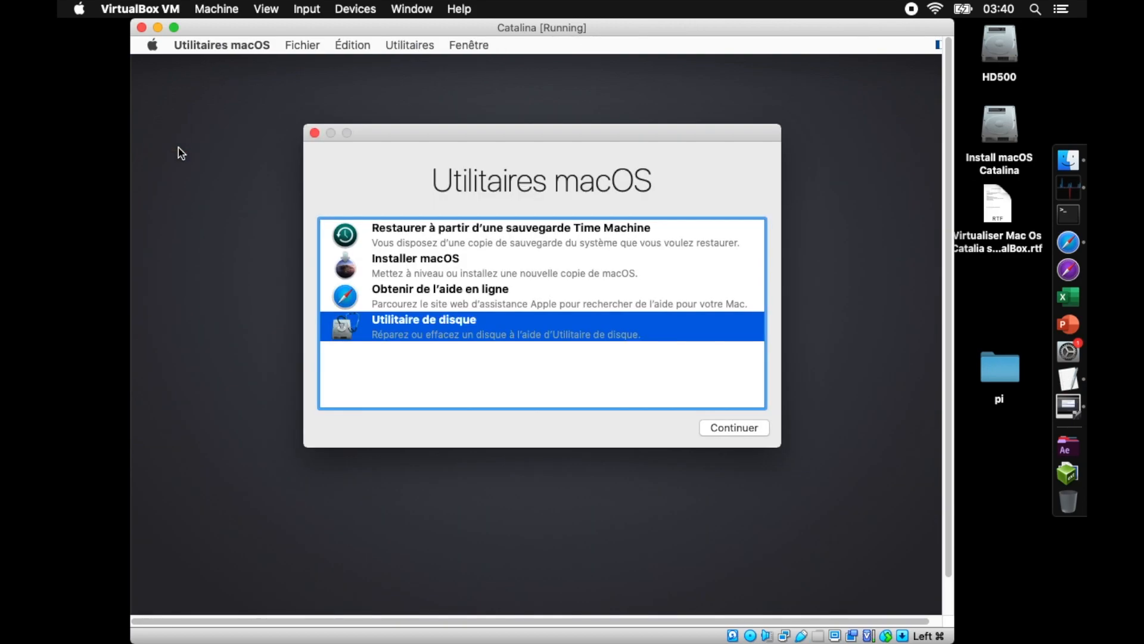
Step: Launch the macOS Catalina installer, accept the licence agreement and start the installation on the Catalina disk
left_click(475, 257)
left_click(745, 427)
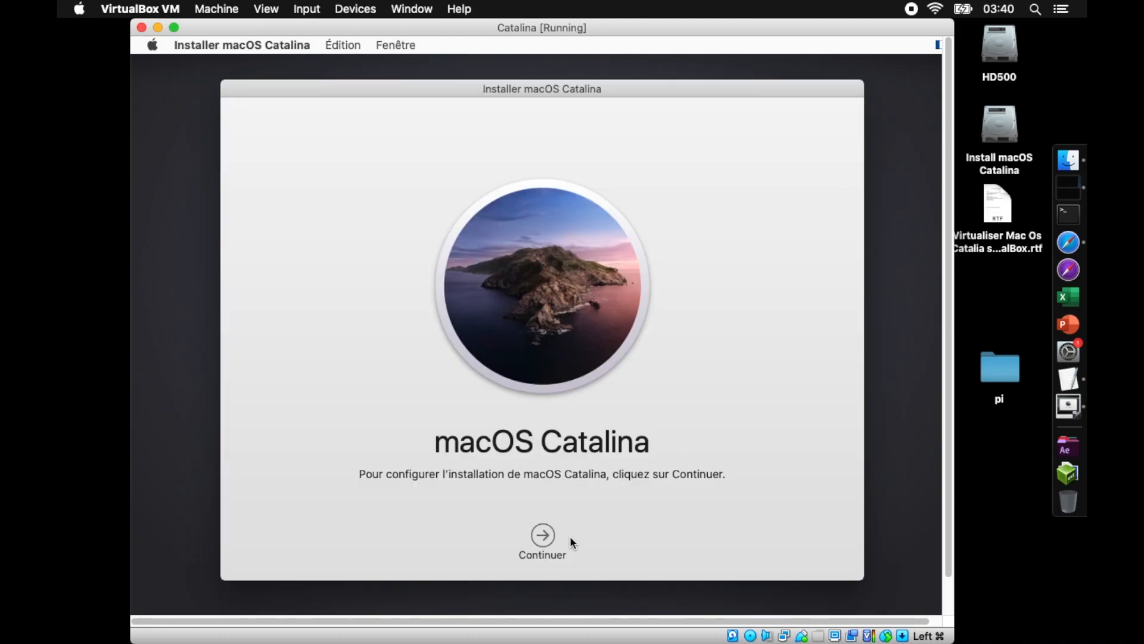
left_click(543, 535)
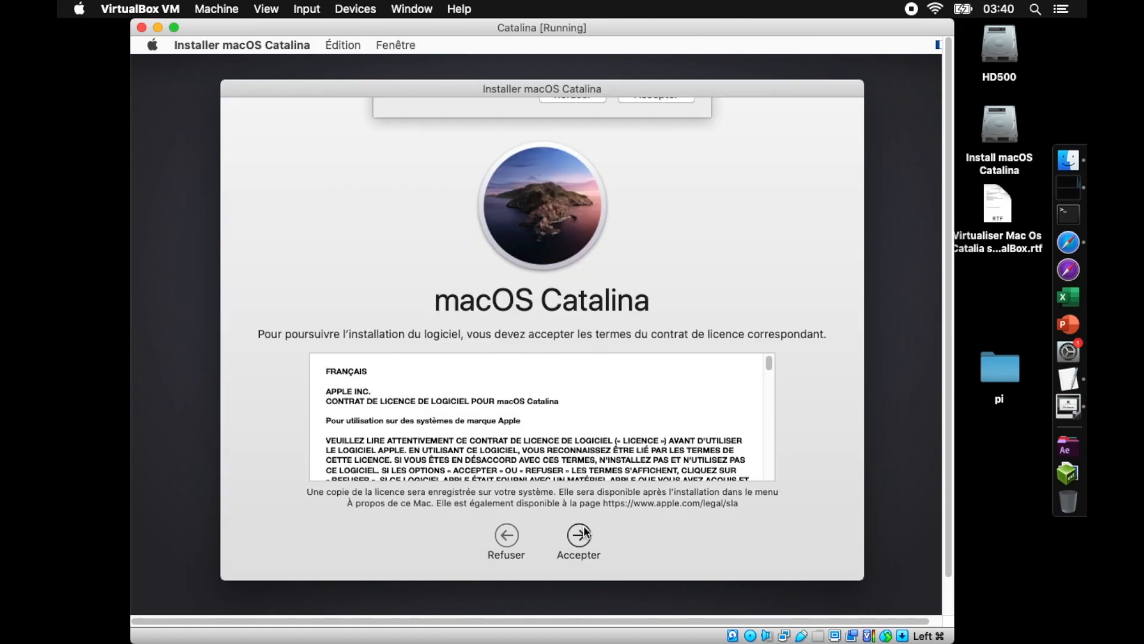
left_click(584, 530)
left_click(539, 413)
left_click(578, 533)
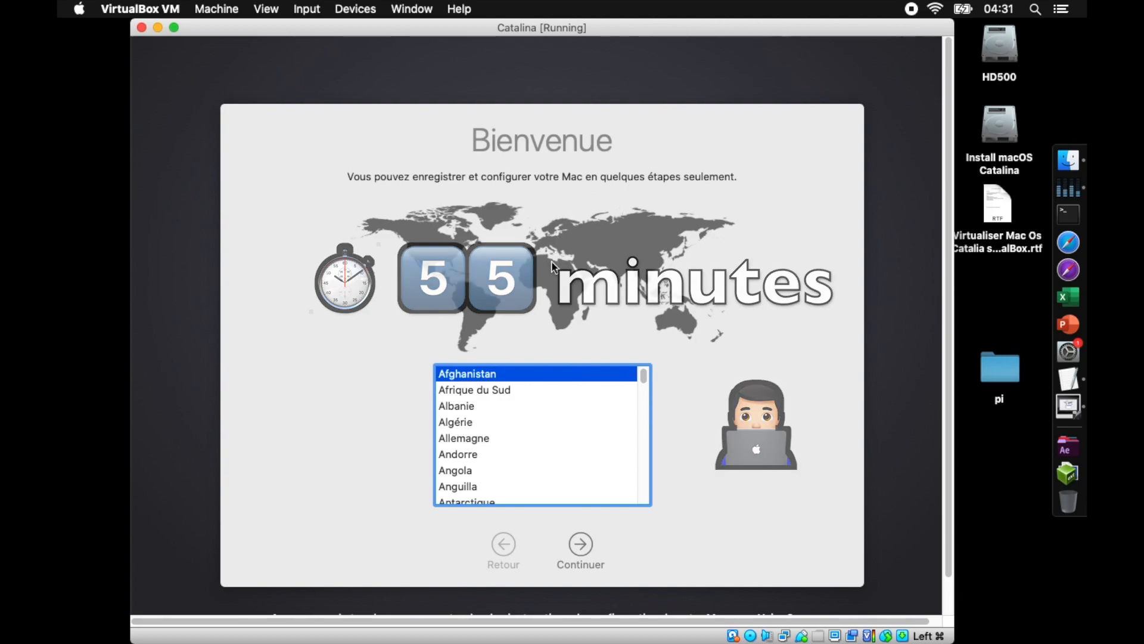
Step: Set the country to France, accept the data and privacy page, and continue without transferring any data to this Mac
left_click(511, 447)
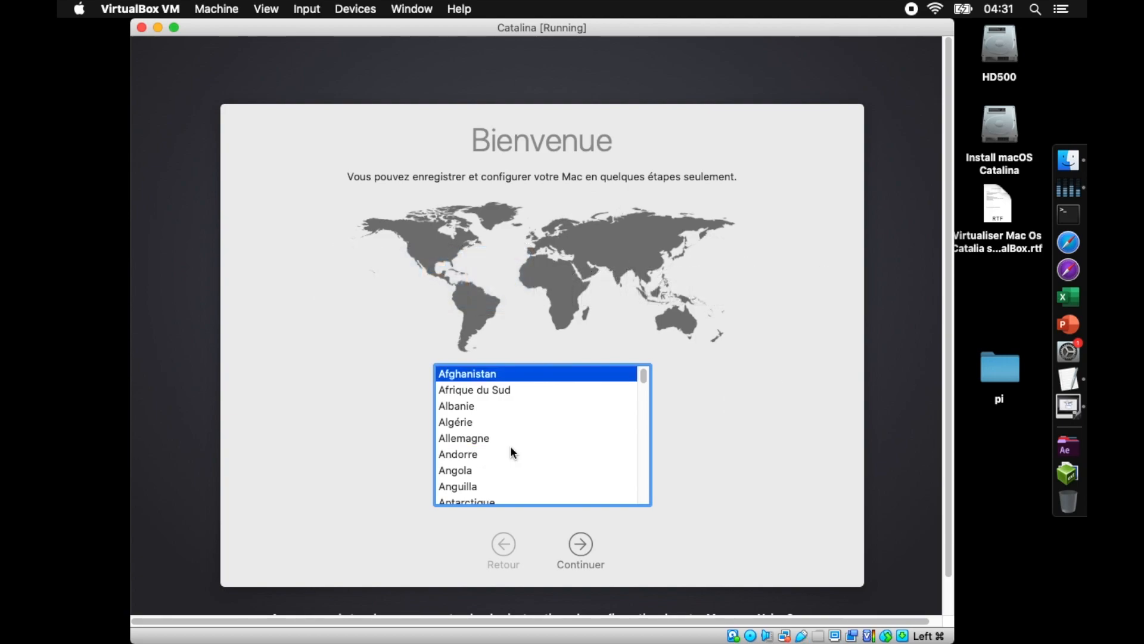
type("france")
left_click(576, 542)
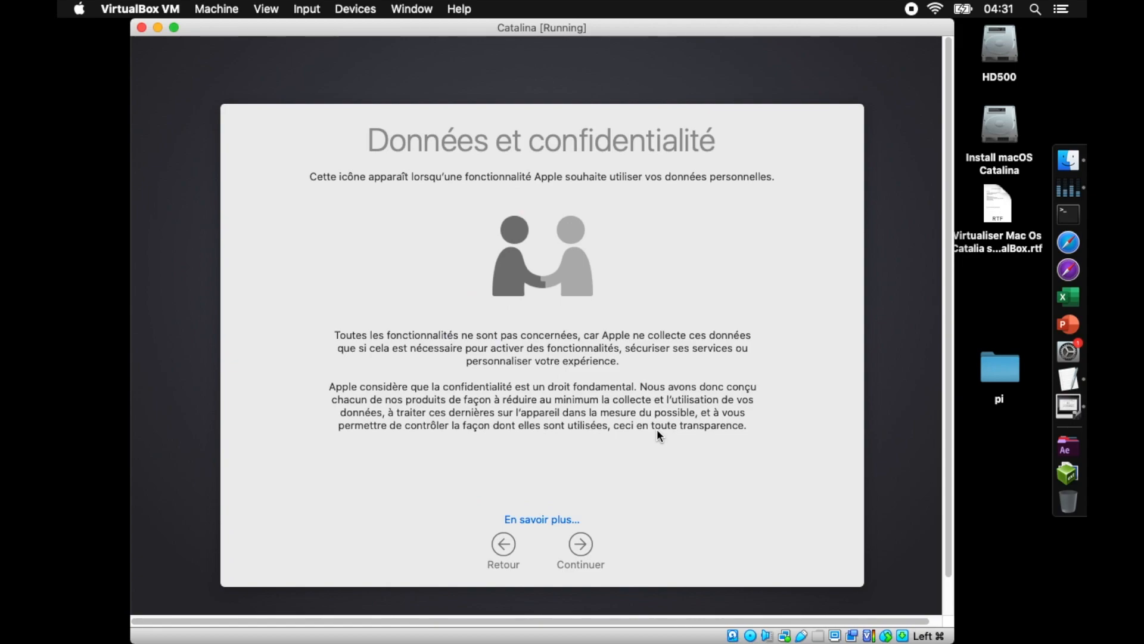
left_click(581, 544)
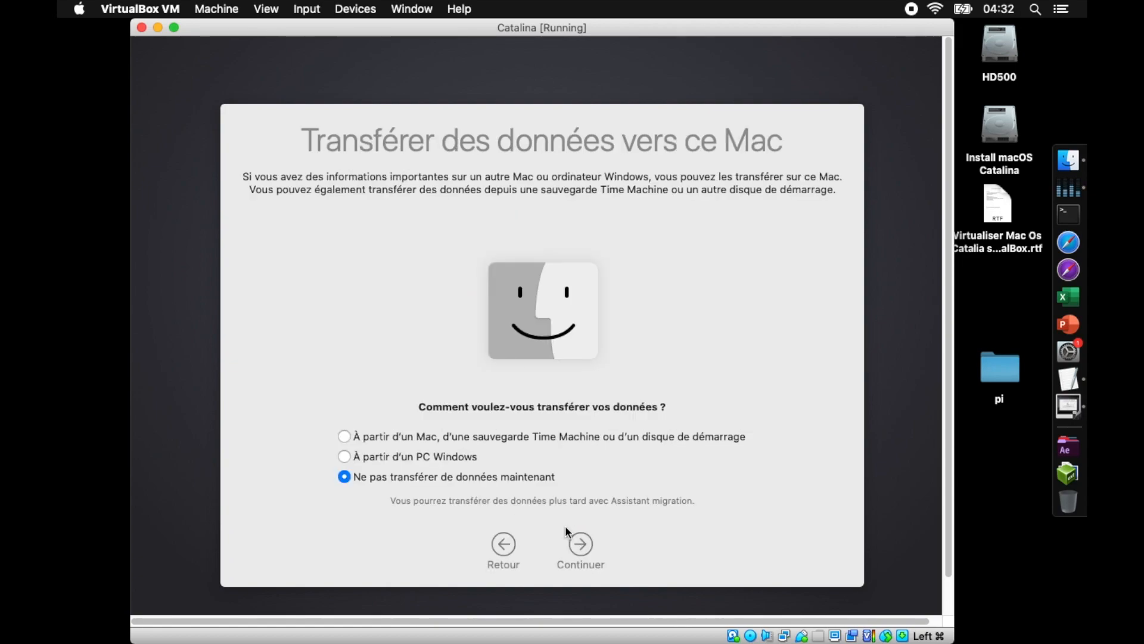
left_click(578, 542)
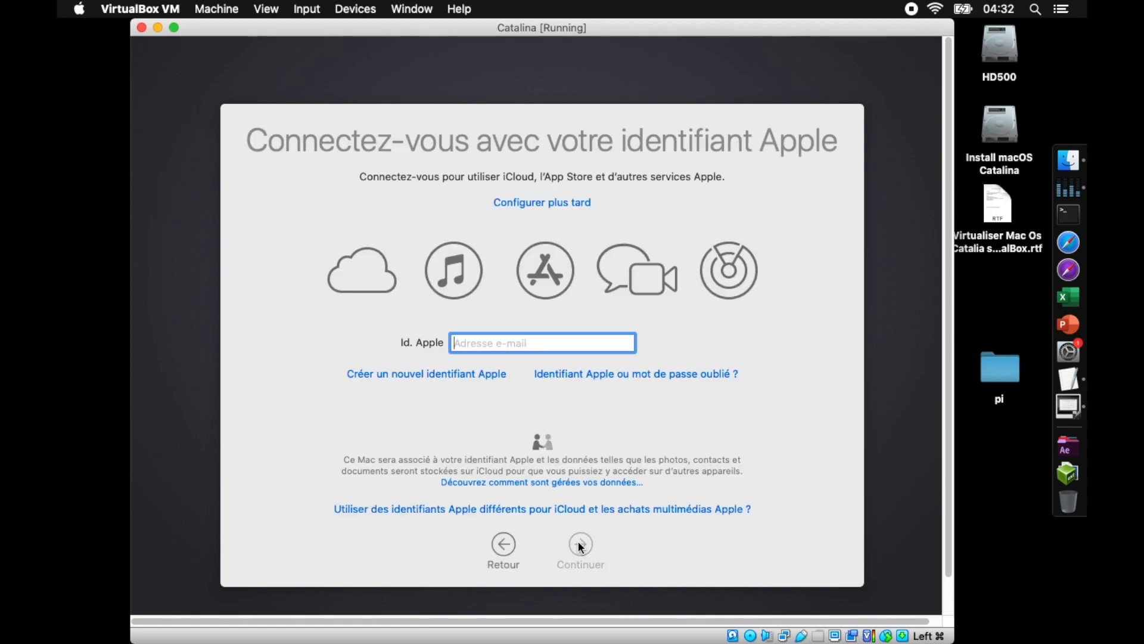
Step: Postpone the Apple ID sign-in and accept the macOS terms and conditions
left_click(537, 204)
left_click(637, 198)
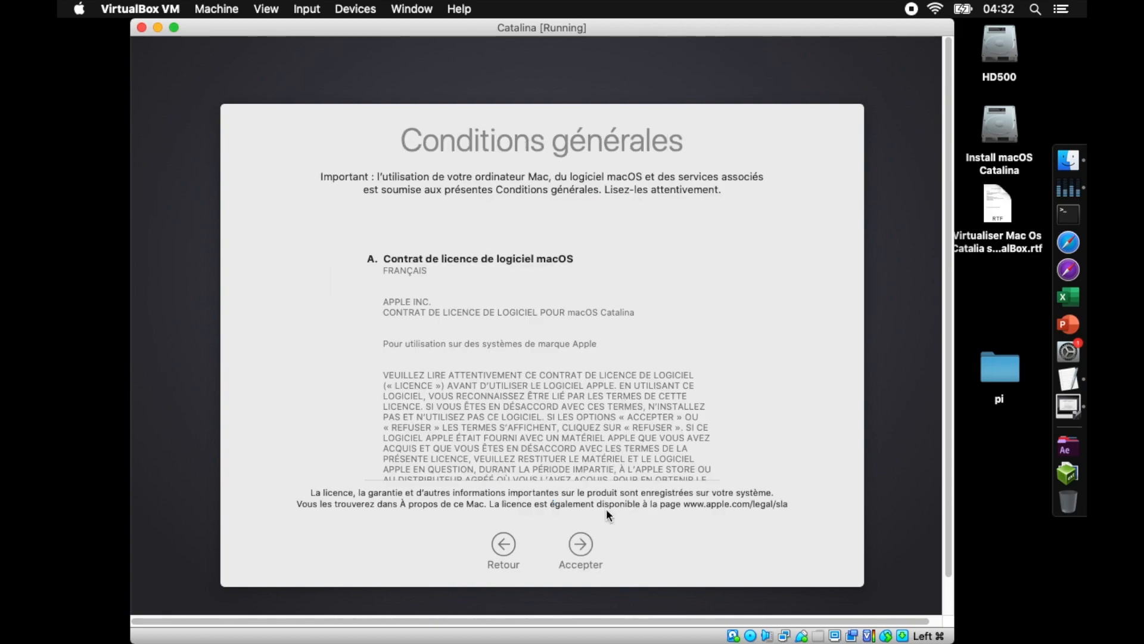
left_click(581, 540)
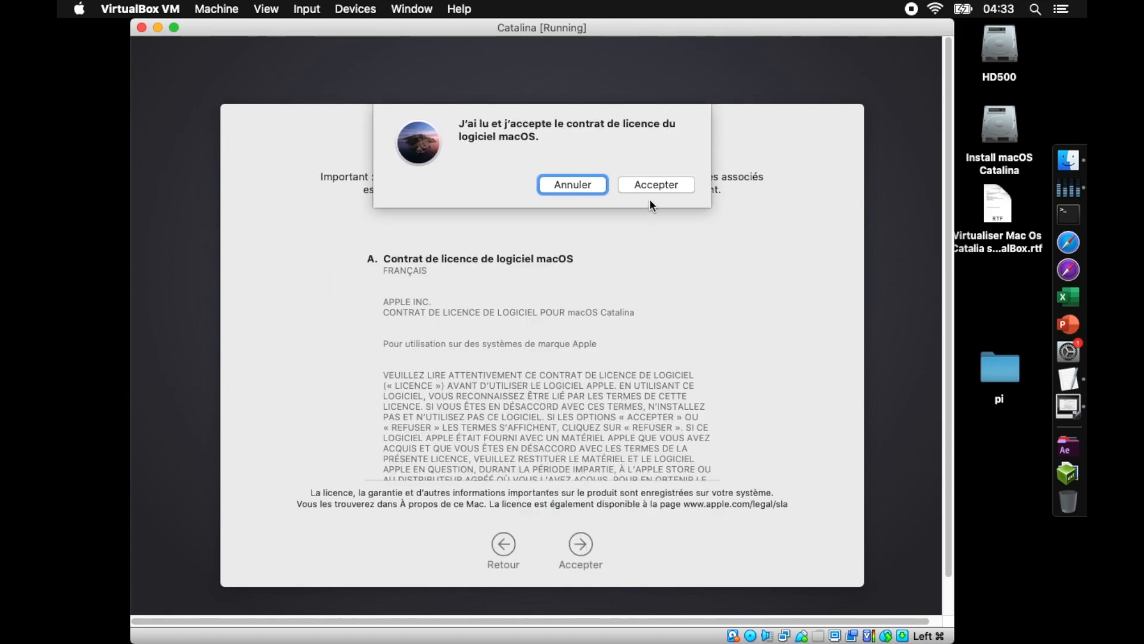
left_click(648, 183)
Step: Create a computer account with user as both full name and account name, leaving the password empty
type("user")
key("Tab")
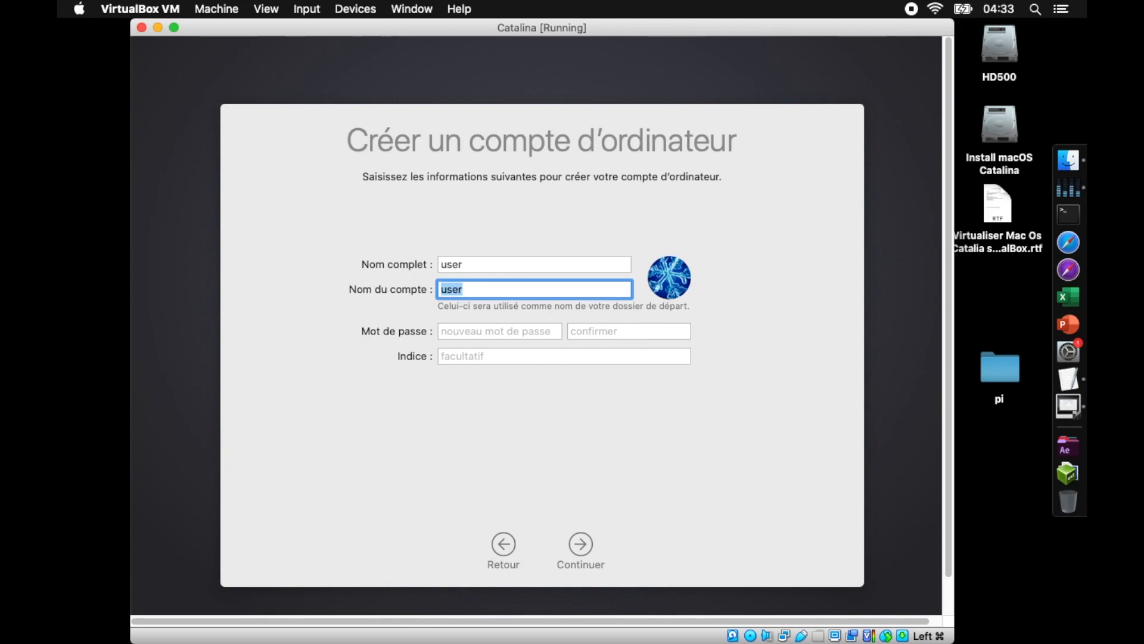
key("Tab")
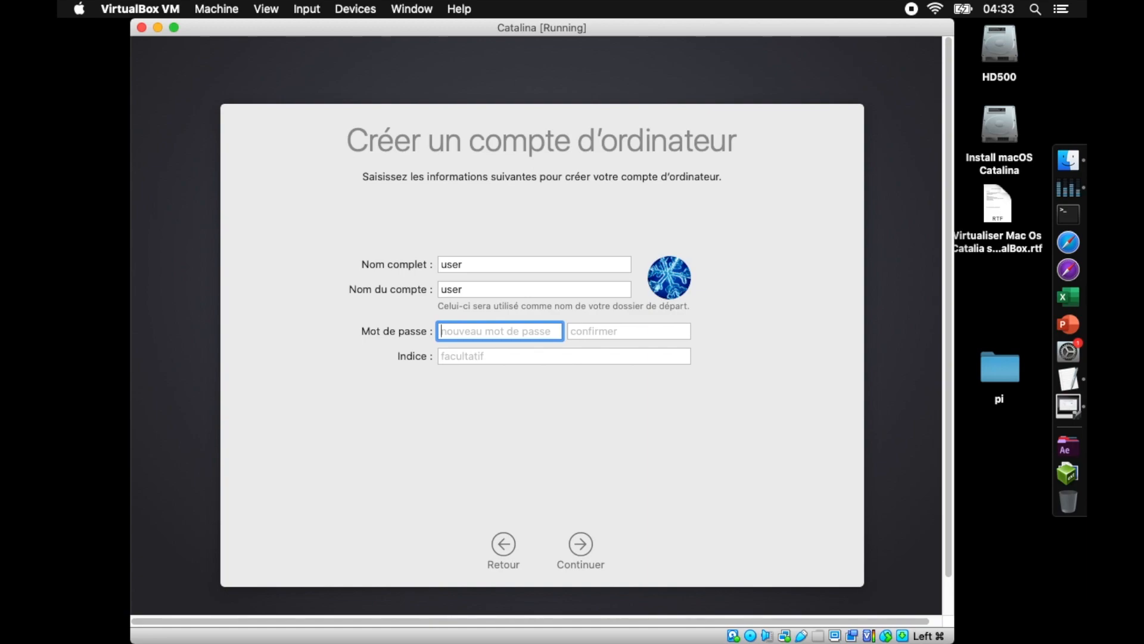
left_click(580, 552)
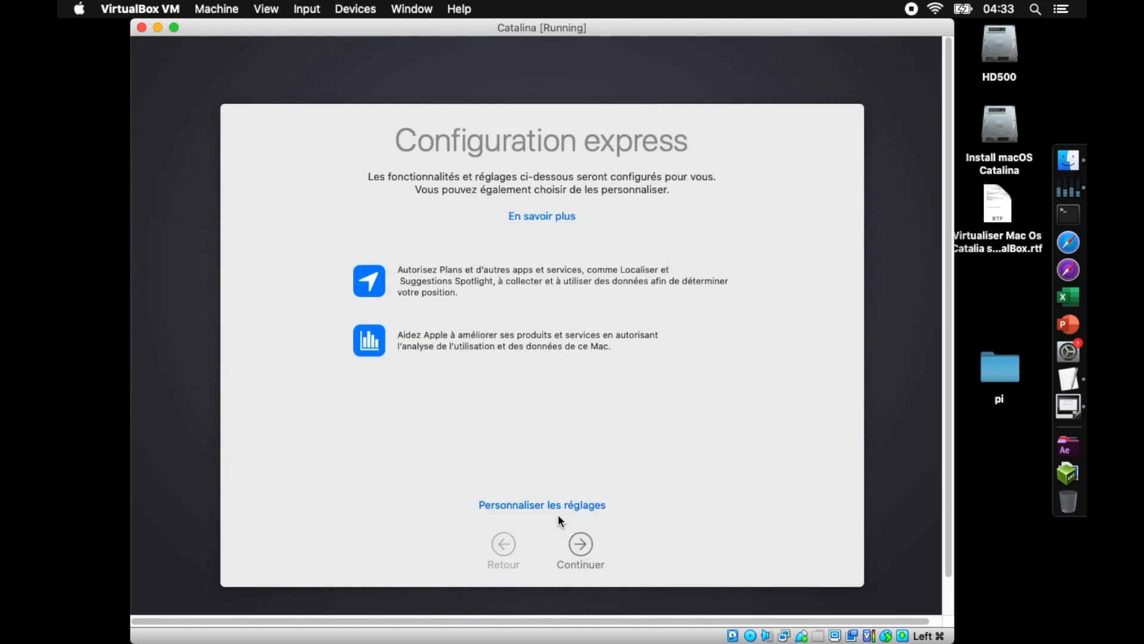
Step: Customize the express setup, decline location services and set the time zone on the map
left_click(552, 508)
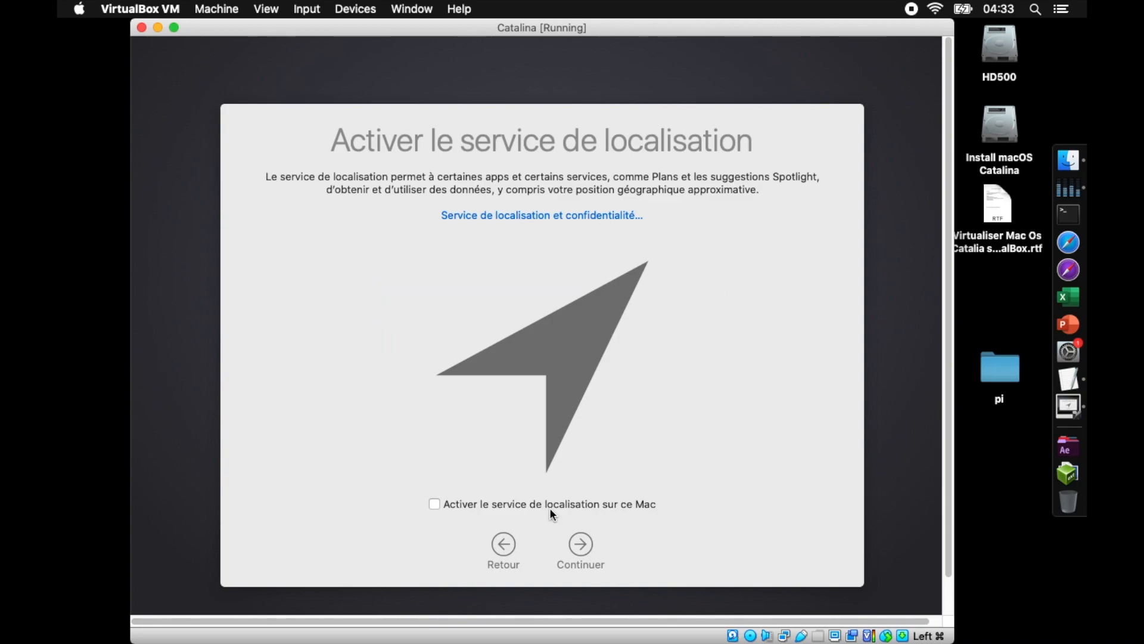
left_click(581, 545)
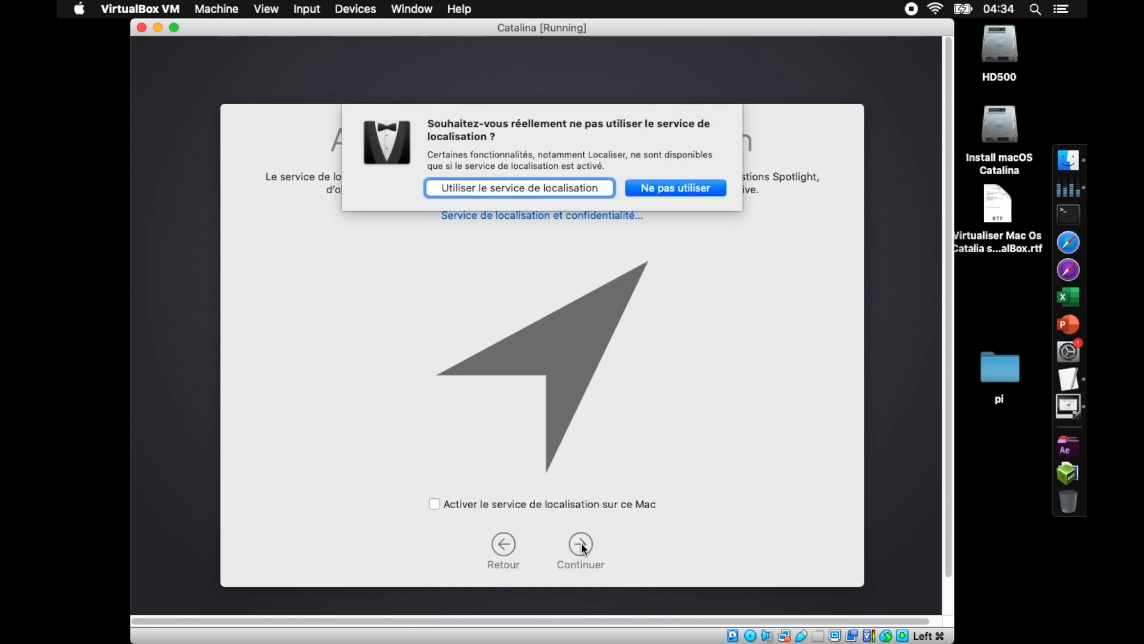
left_click(655, 187)
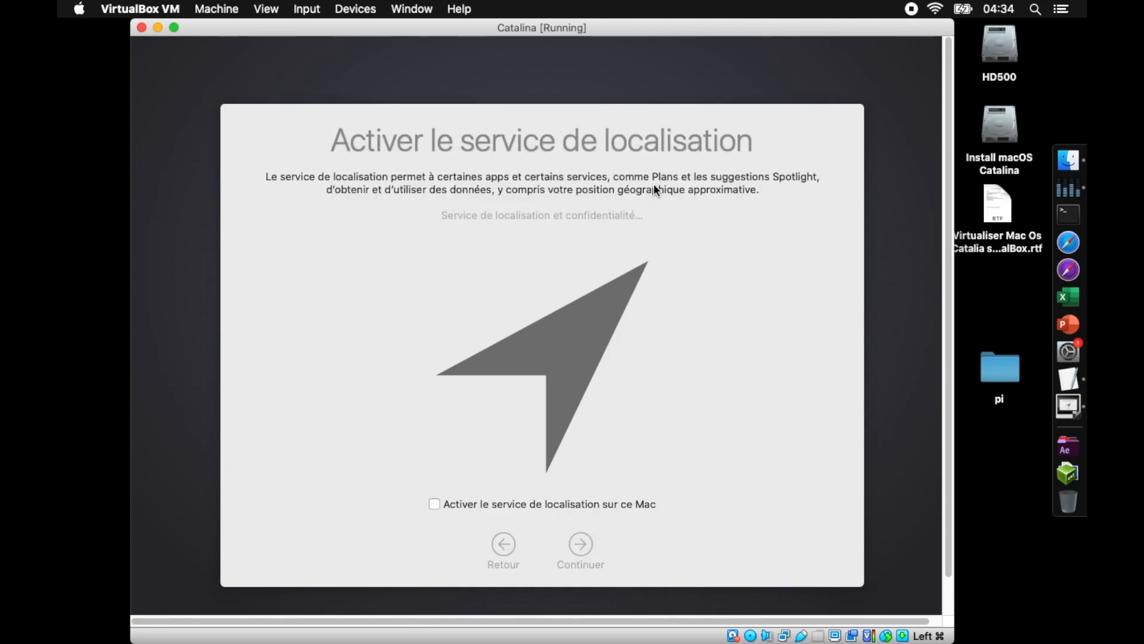
left_click(529, 279)
left_click(580, 544)
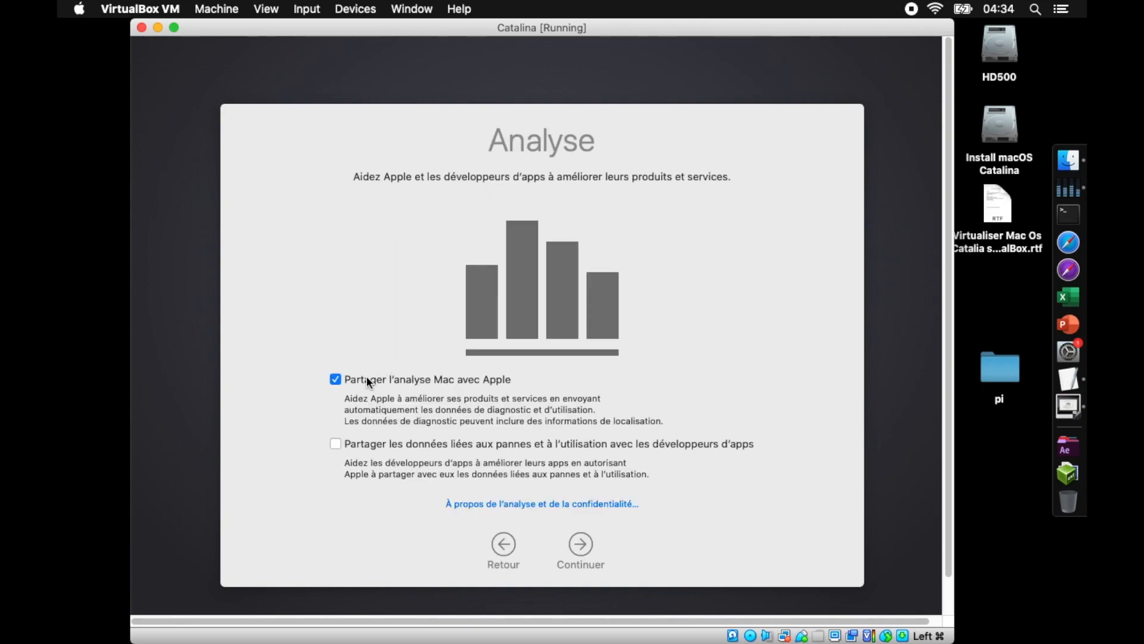
Step: Turn off sharing Mac analytics with Apple, leave Siri disabled and choose the dark appearance
left_click(336, 377)
left_click(580, 543)
left_click(580, 543)
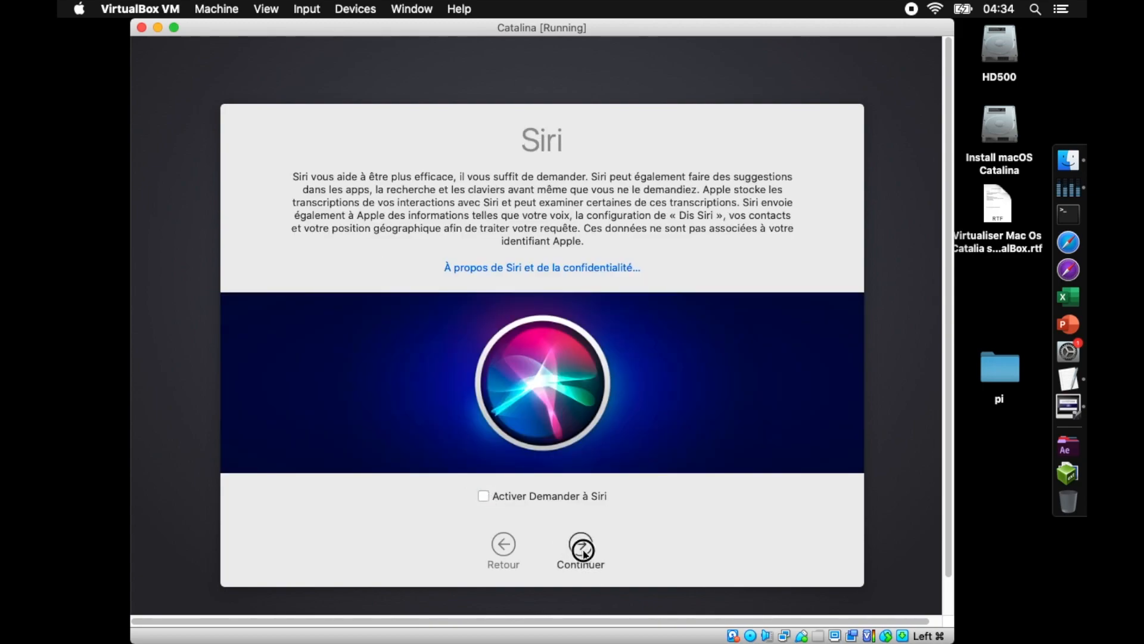
left_click(581, 545)
left_click(545, 321)
left_click(583, 551)
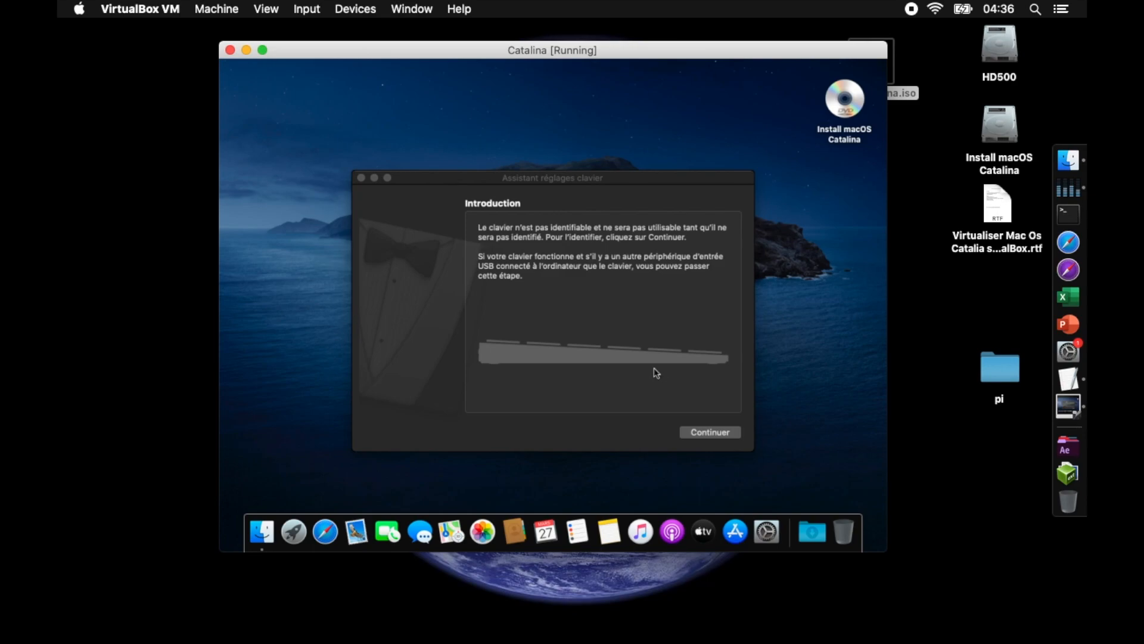
Step: Identify the keyboard with the setup assistant and keep the ISO (européen) type
left_click(706, 432)
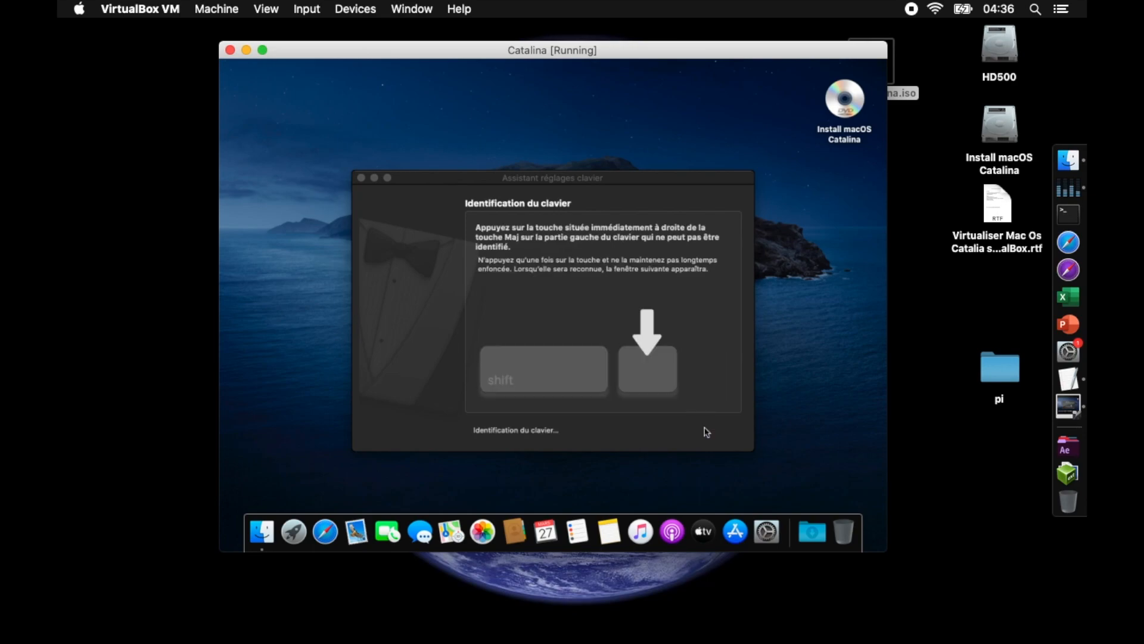
key("less")
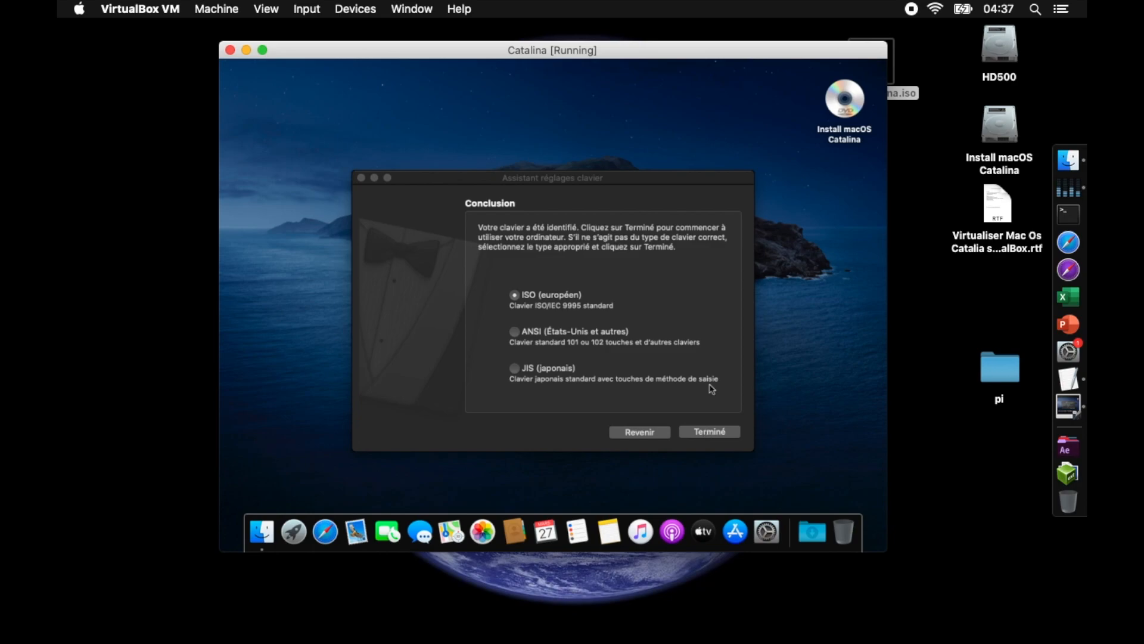
left_click(700, 433)
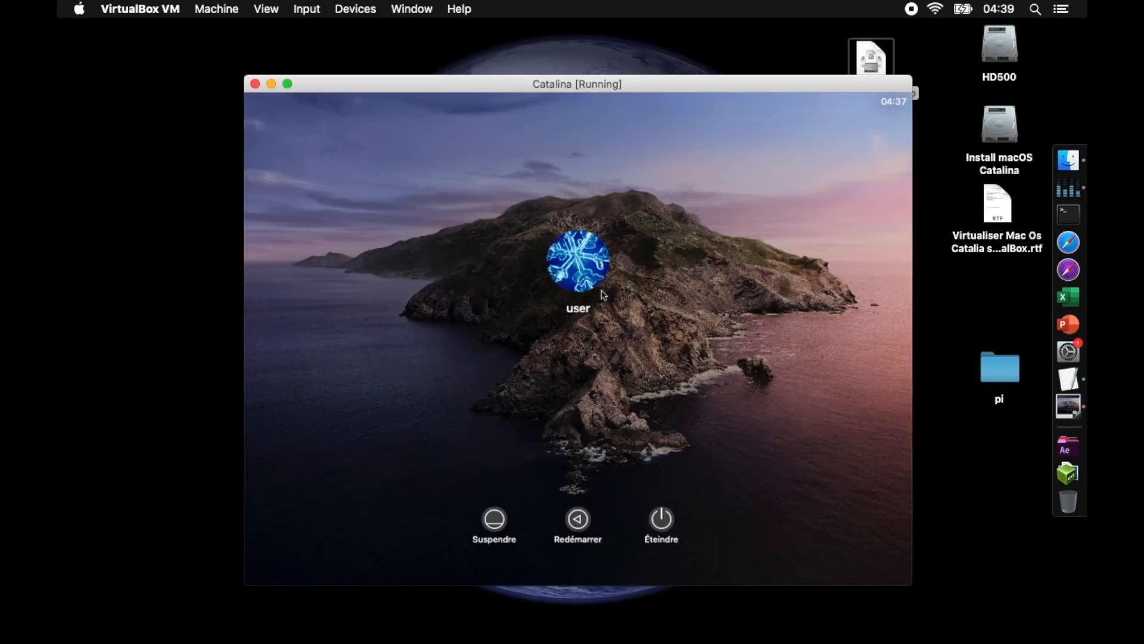
Step: Close the Catalina virtual machine by powering it off
left_click(269, 82)
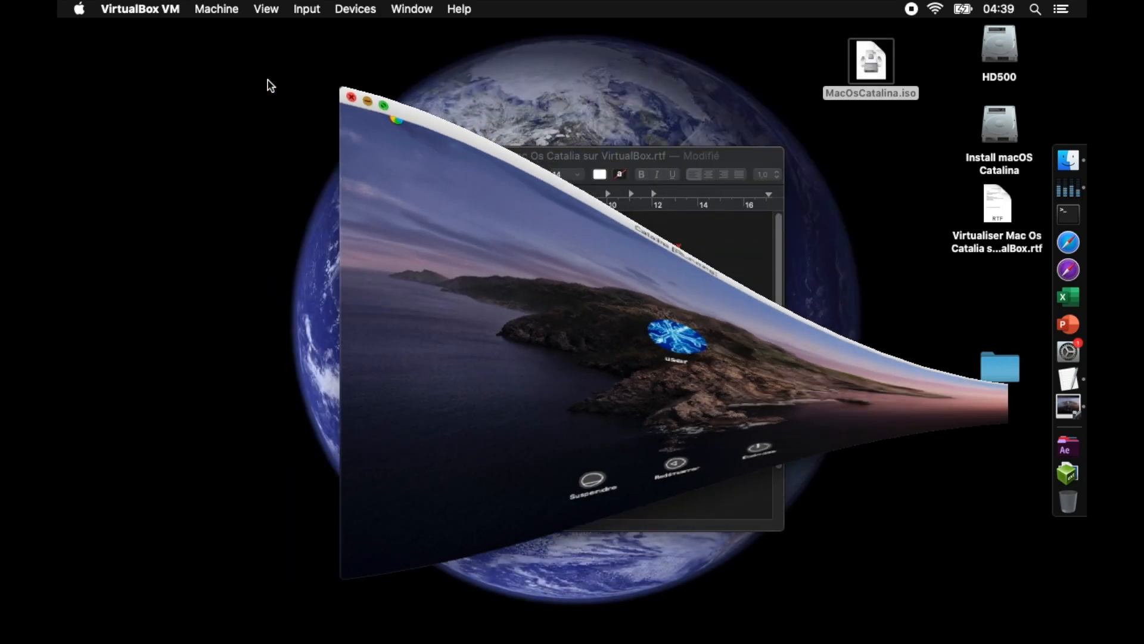
left_click(1068, 405)
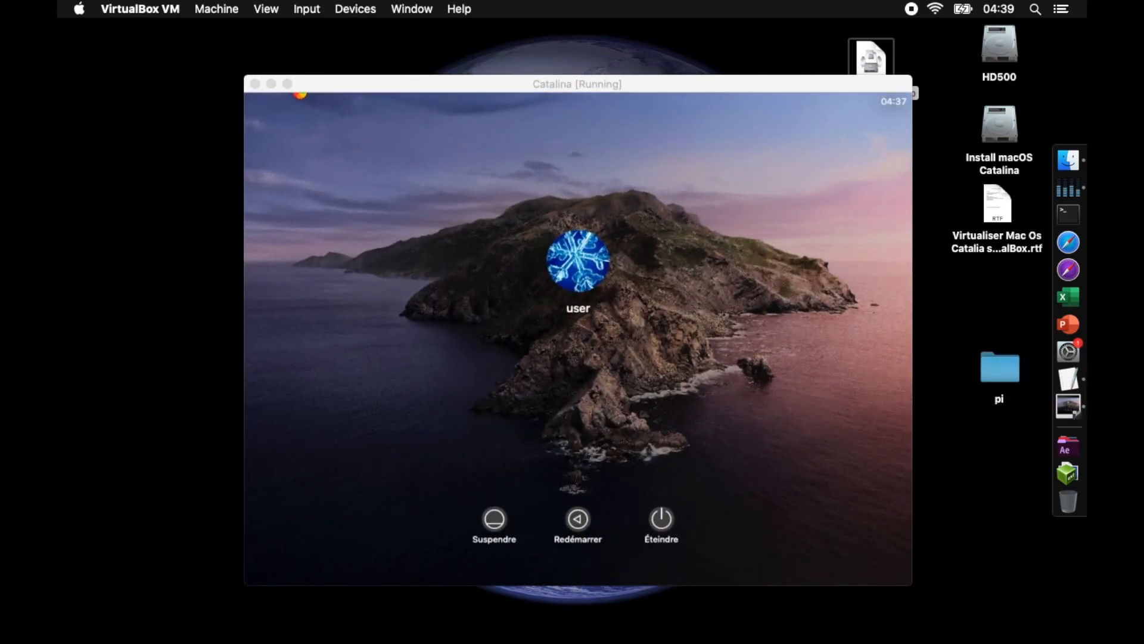
left_click(257, 85)
left_click(571, 183)
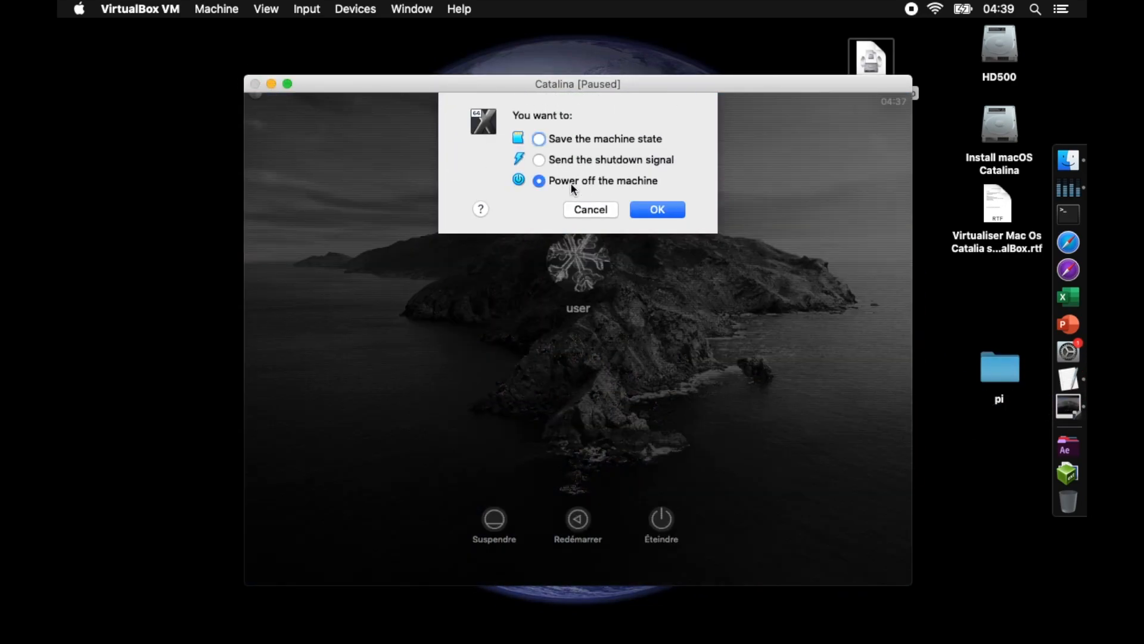
left_click(658, 209)
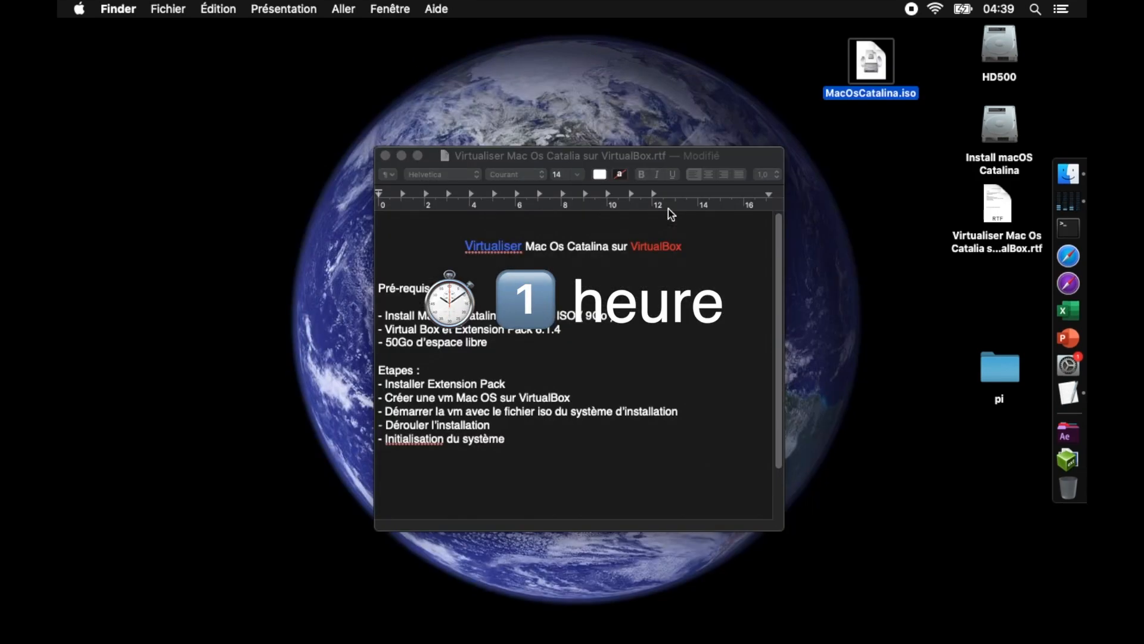
Step: Switch to TextEdit, review the prerequisites and installation steps in the VirtualBox notes, and close the document
left_click(637, 257)
left_click(401, 155)
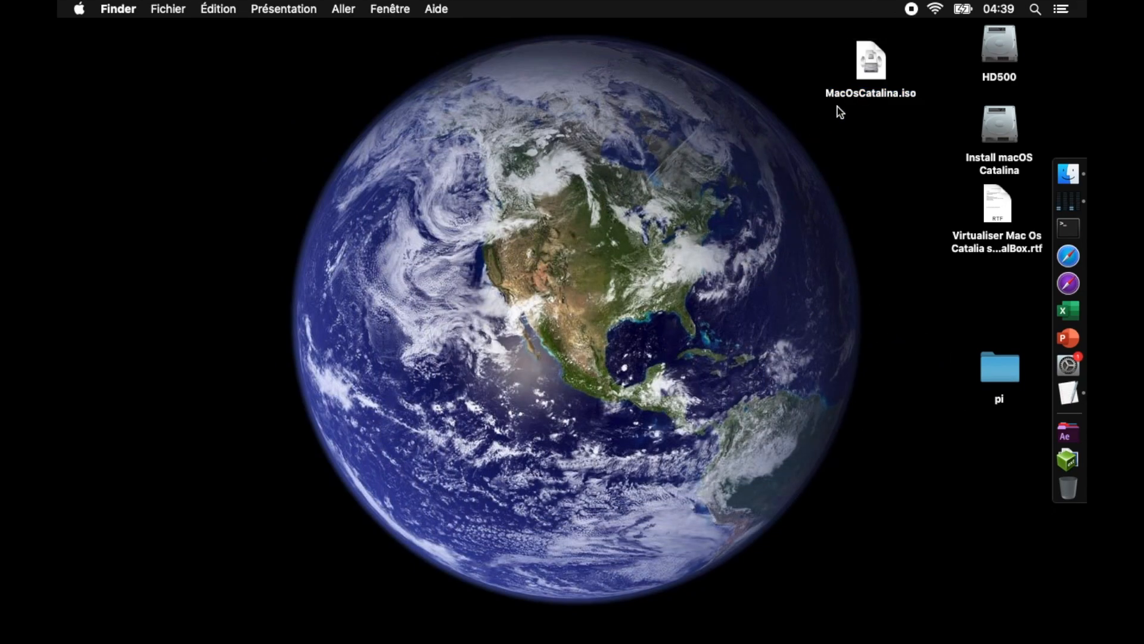
left_click(858, 95)
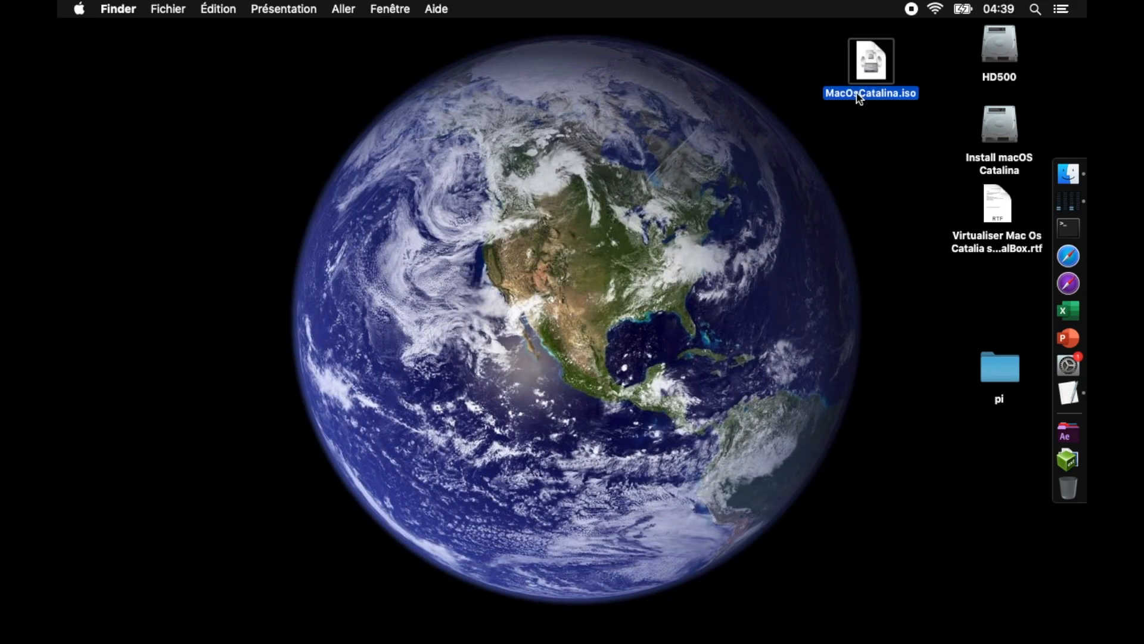
left_click(607, 236)
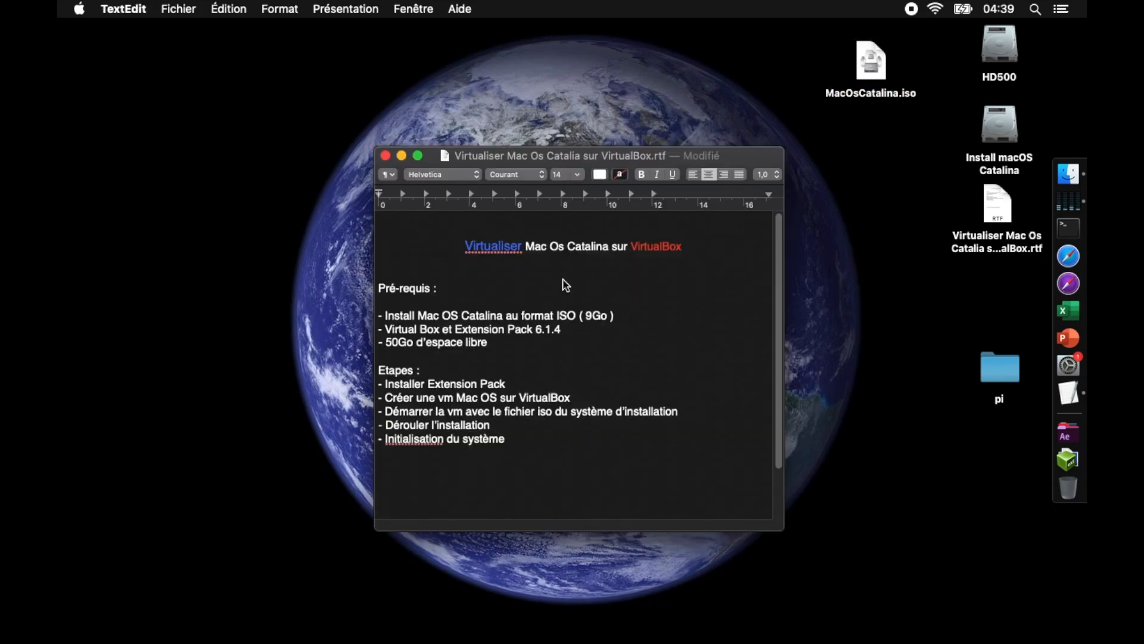
left_click(386, 155)
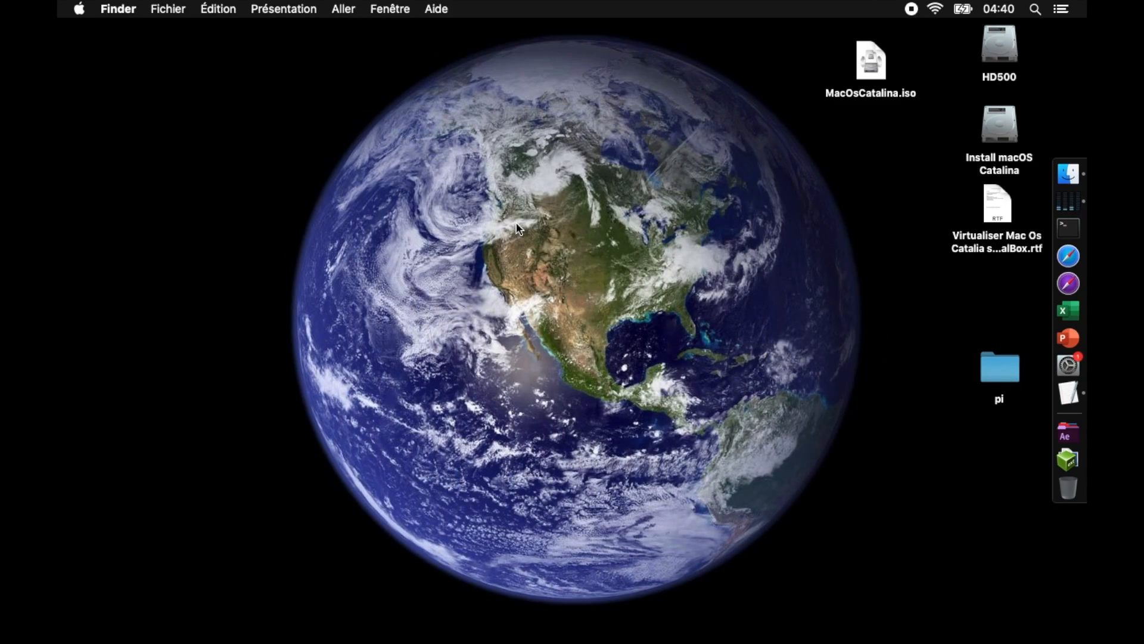